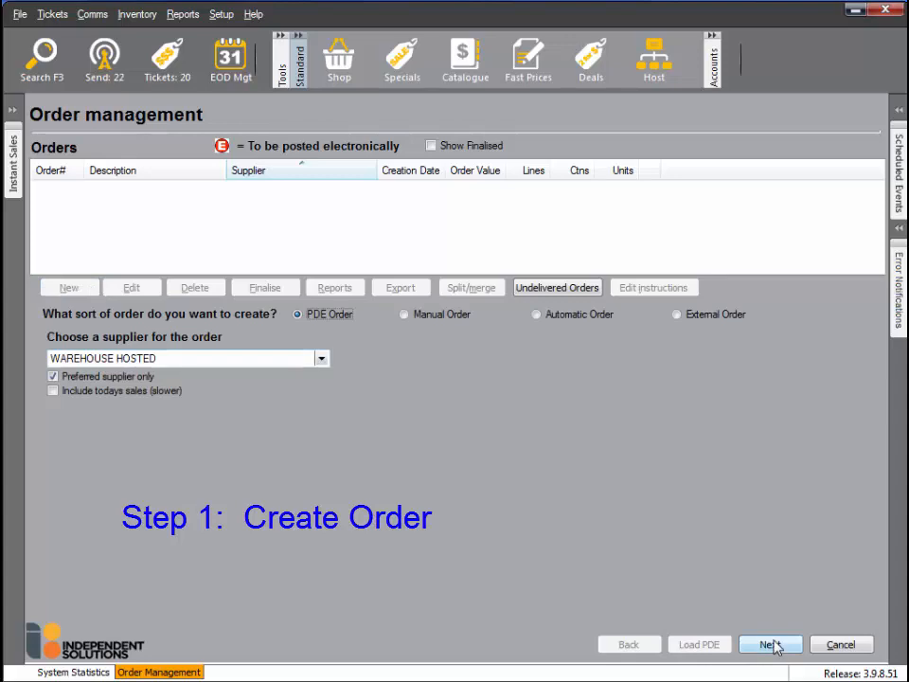
# Create the PDE order for supplier WAREHOUSE HOSTED, preferred supplier only, and finalise it.
pyautogui.click(770, 644)
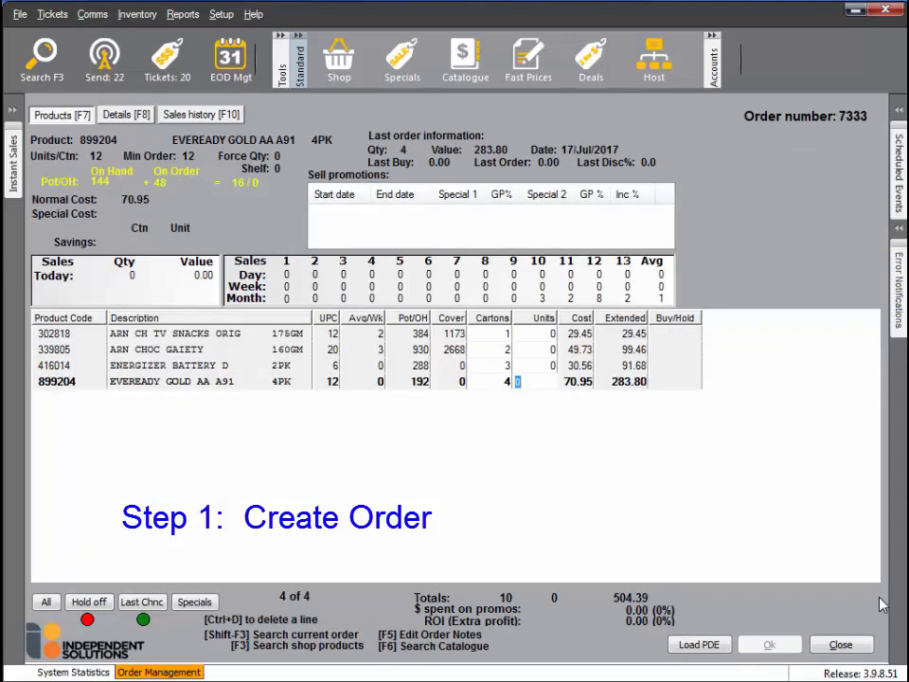
pyautogui.click(841, 643)
pyautogui.click(273, 293)
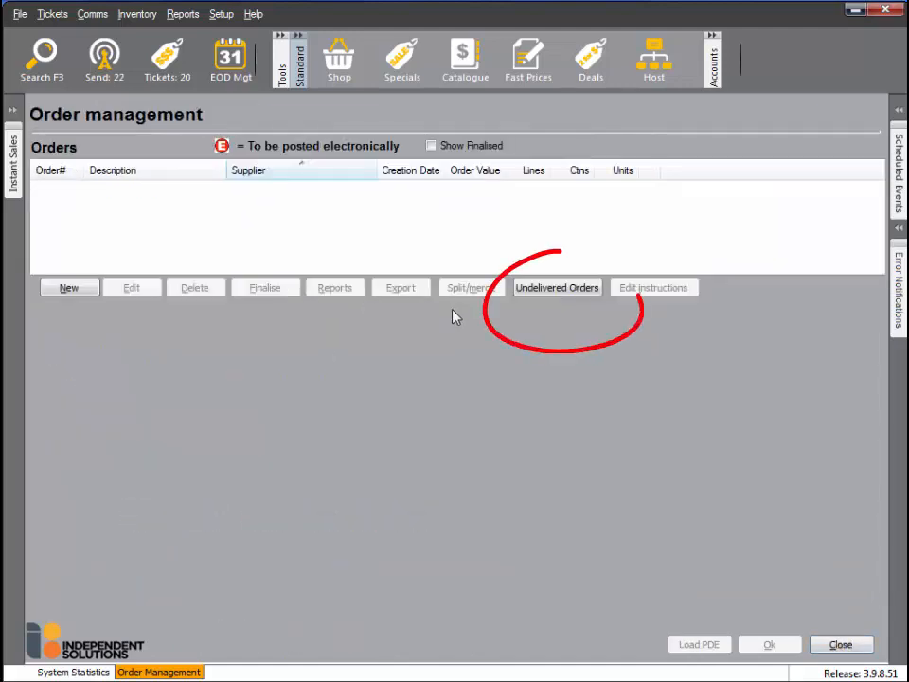
# Review MONDAY WAREHOUSE HOSTED ORDER and its product lines in the undelivered orders, then leave order management.
pyautogui.click(533, 289)
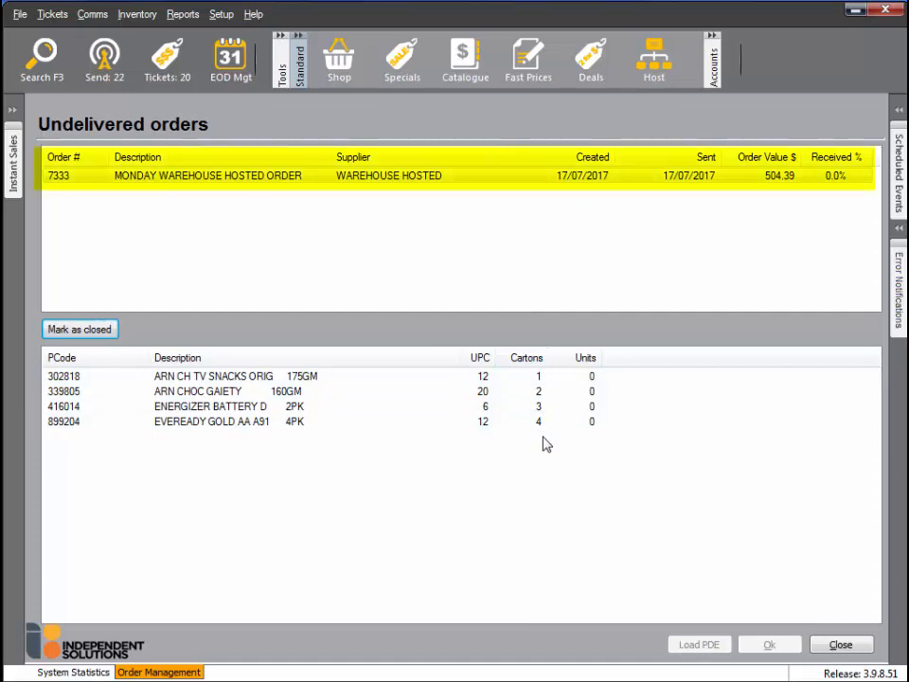
pyautogui.click(827, 645)
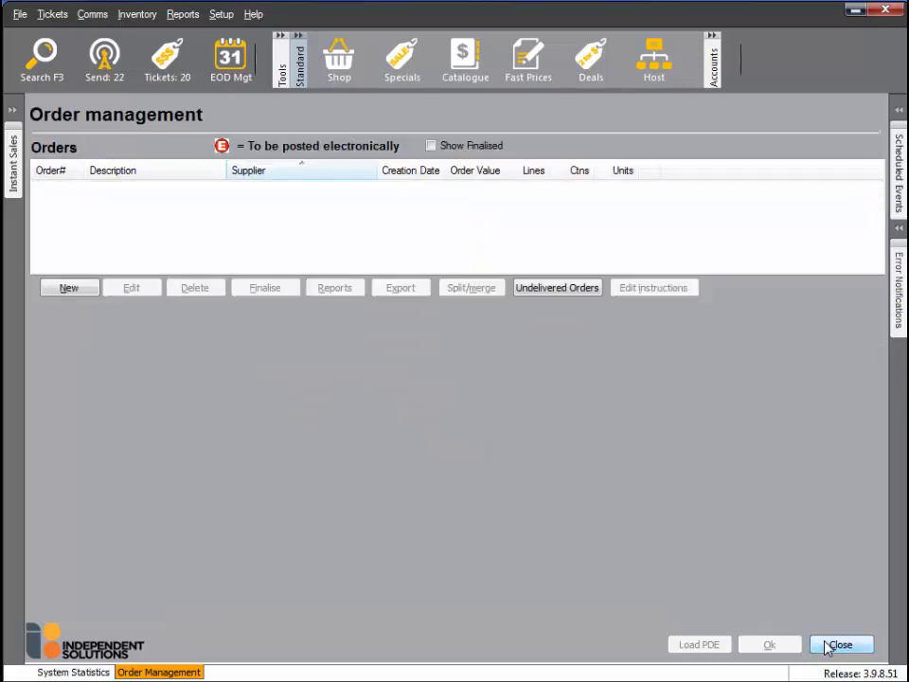
pyautogui.click(827, 646)
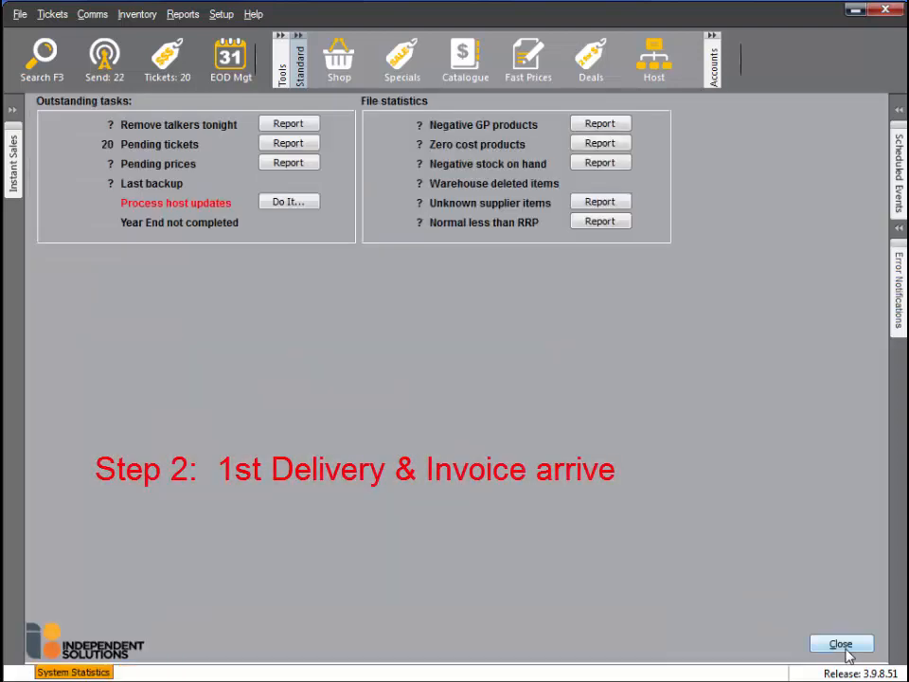
# Open invoice Inv 1 from WAREHOUSE HOSTED in goods received and check its product lines and totals.
pyautogui.click(120, 18)
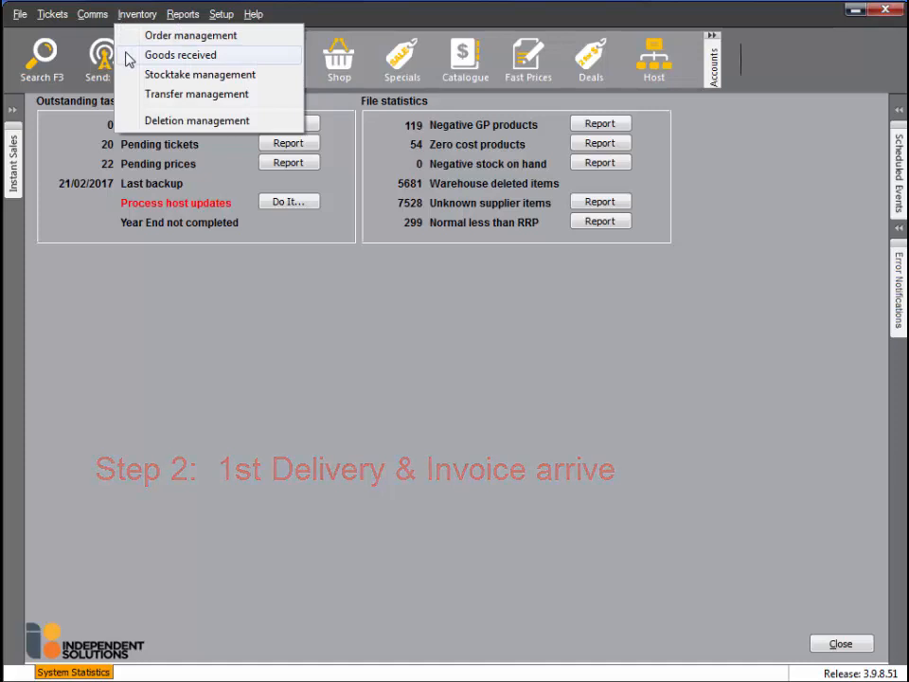
pyautogui.click(129, 60)
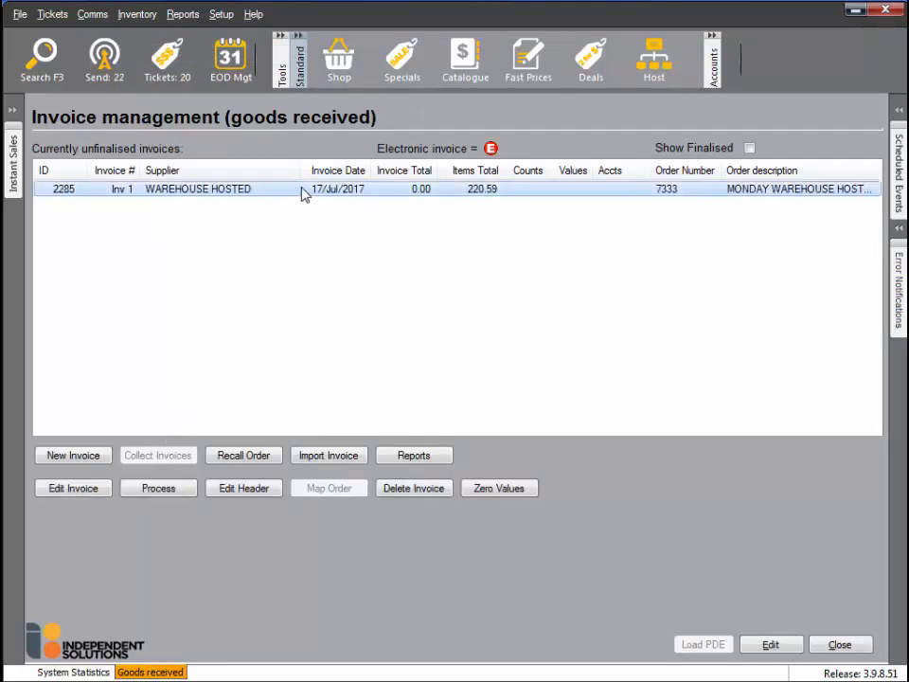
pyautogui.doubleClick(303, 193)
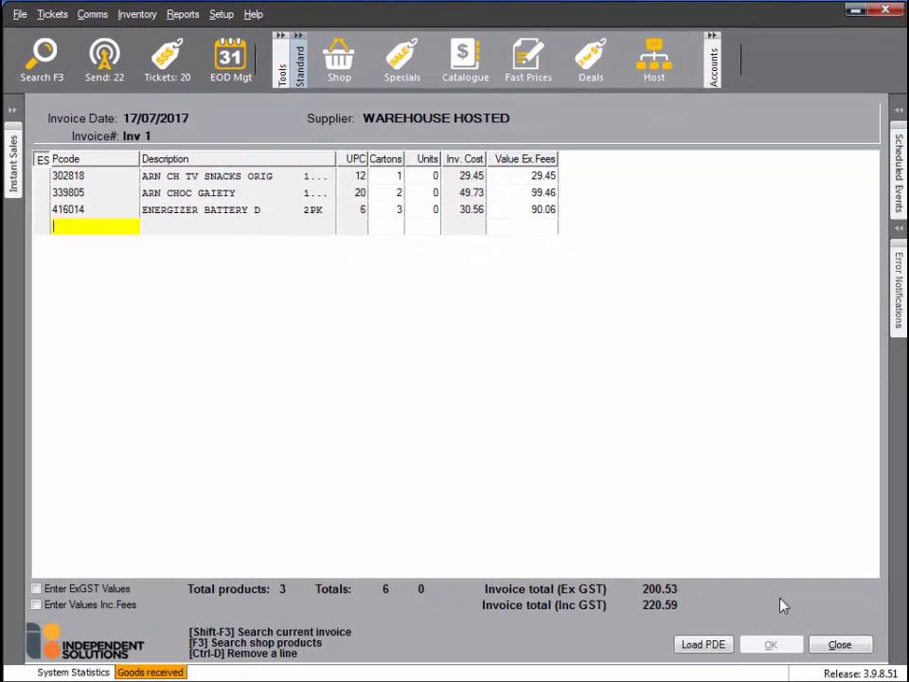
pyautogui.click(839, 644)
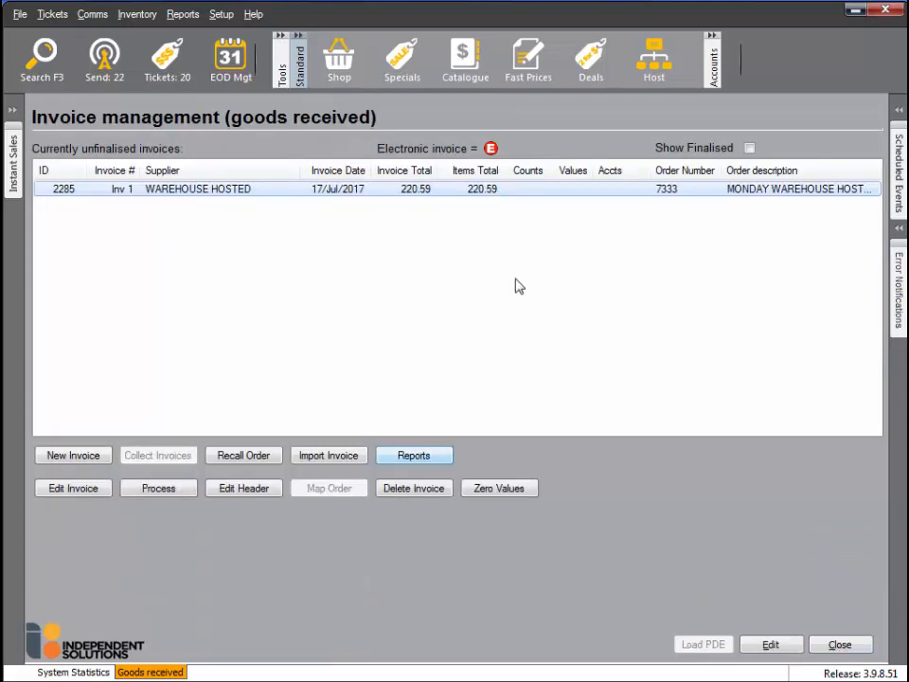
# Run the order variance report for invoice Inv 1 with the report defaults, and process the invoice.
pyautogui.click(440, 458)
pyautogui.click(421, 462)
pyautogui.click(778, 645)
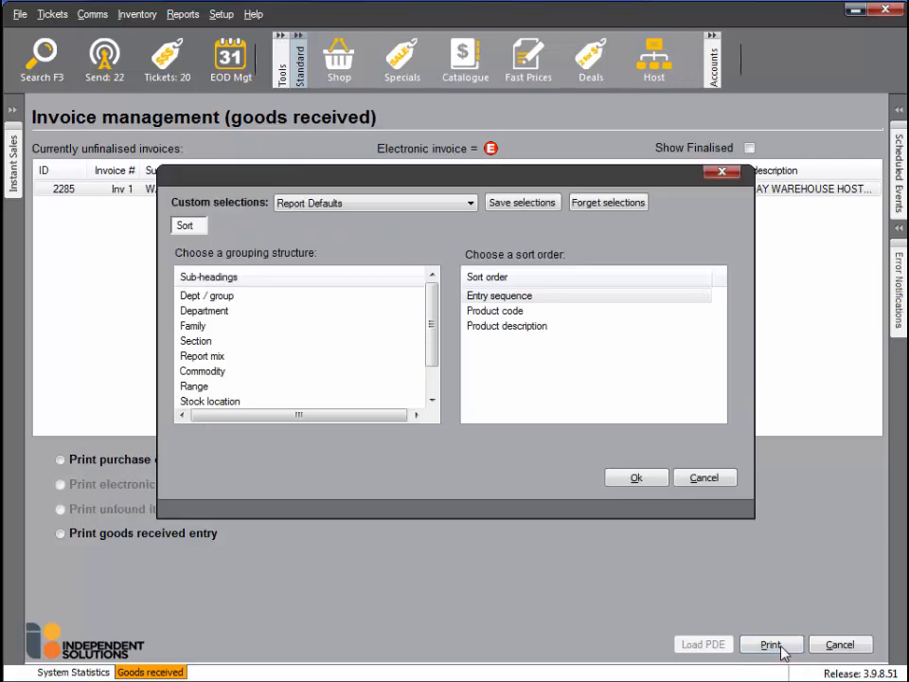
pyautogui.click(636, 479)
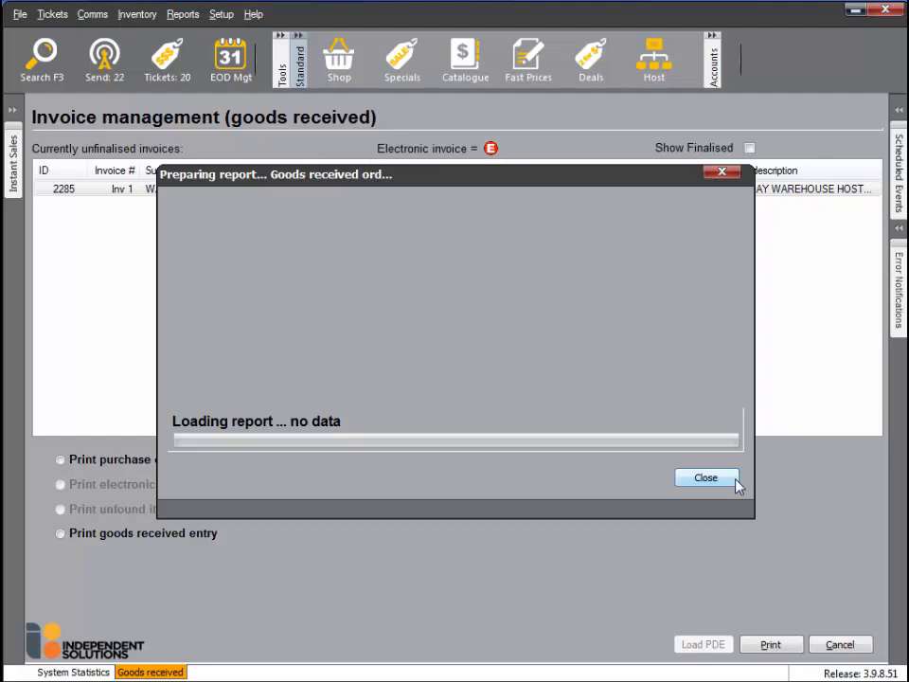
pyautogui.click(736, 481)
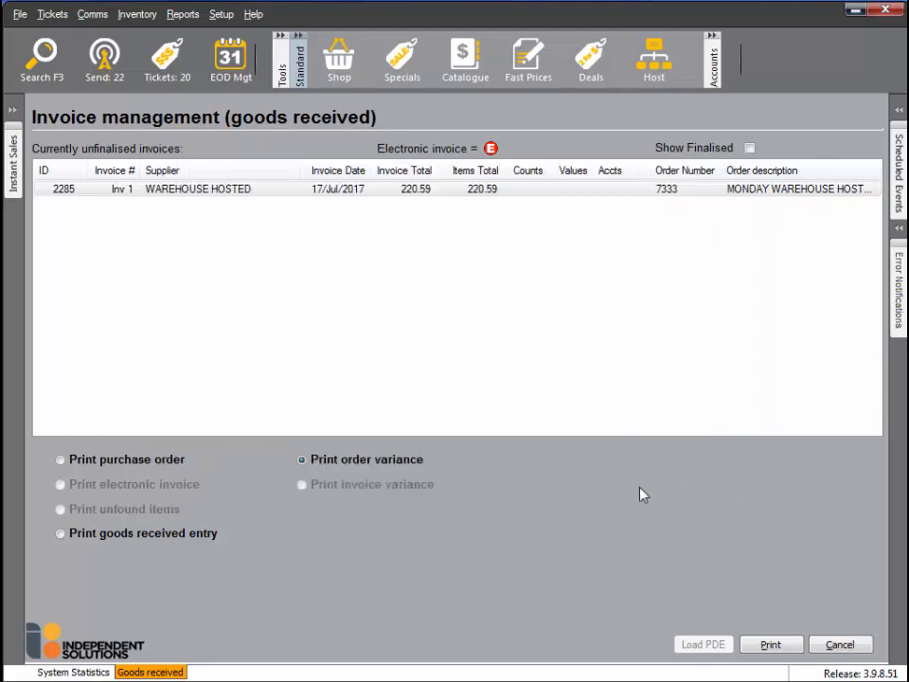
pyautogui.click(838, 644)
pyautogui.click(158, 487)
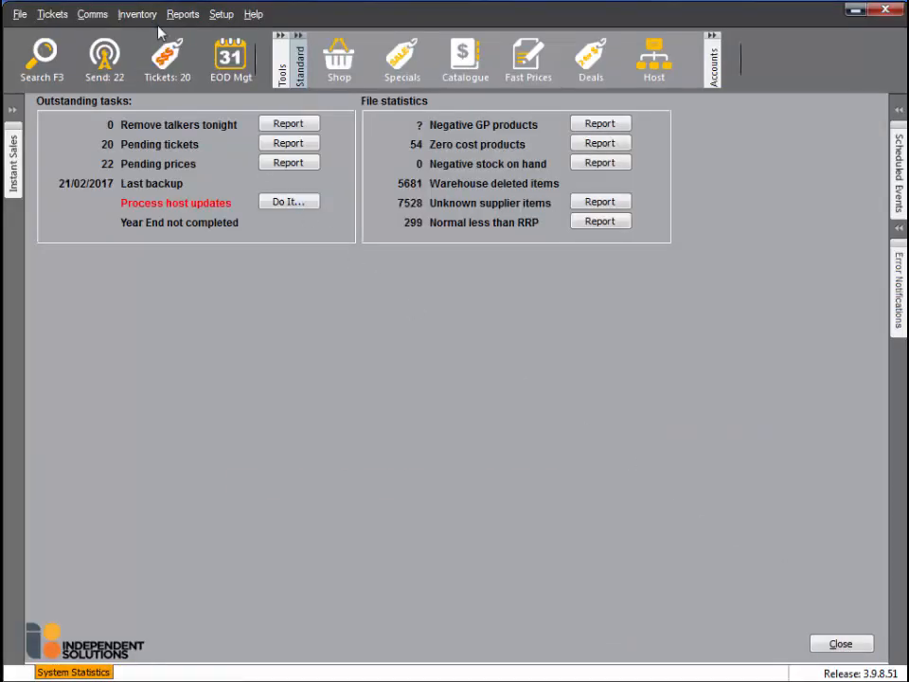
# Check the received percentage and outstanding lines of MONDAY WAREHOUSE HOSTED ORDER in the undelivered orders.
pyautogui.click(142, 14)
pyautogui.click(149, 36)
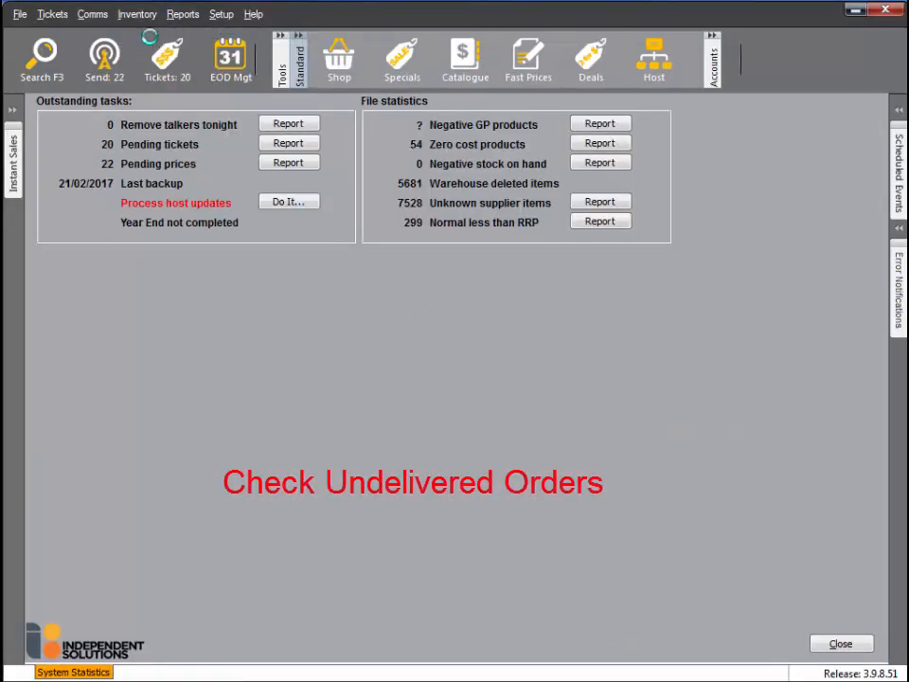
pyautogui.click(594, 291)
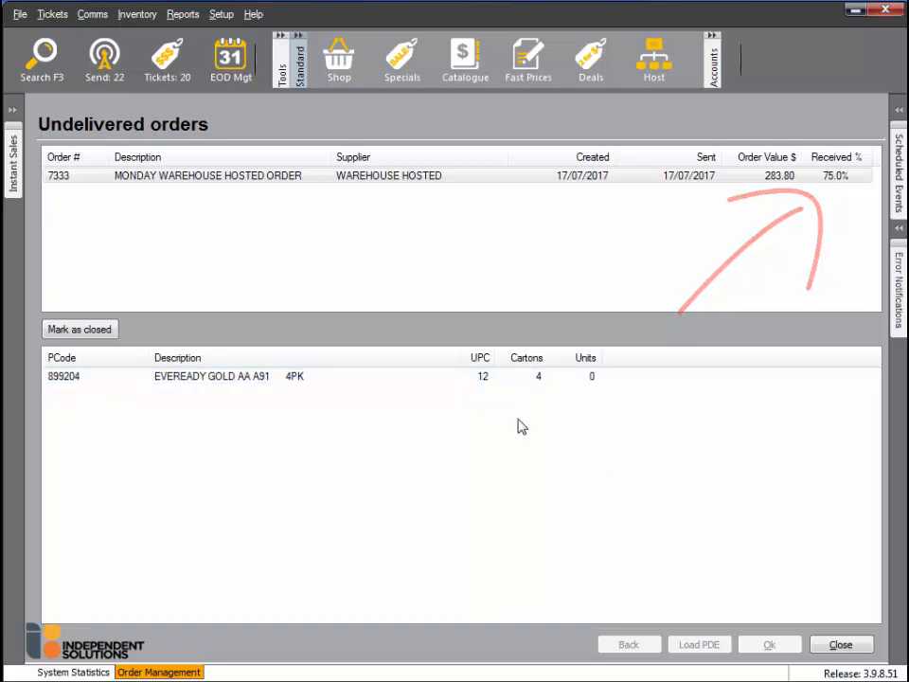
pyautogui.click(841, 645)
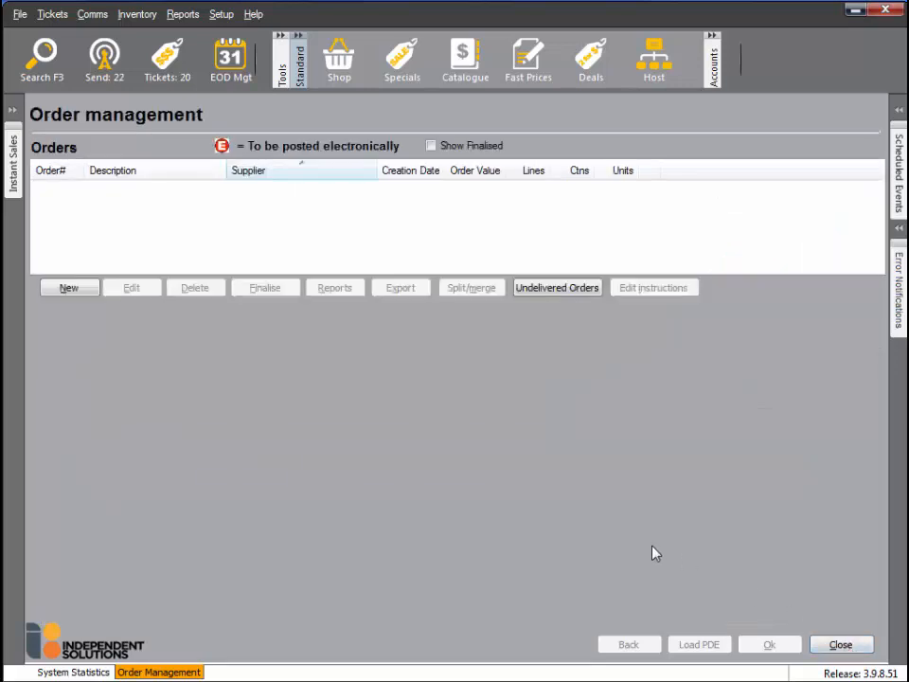
pyautogui.click(843, 645)
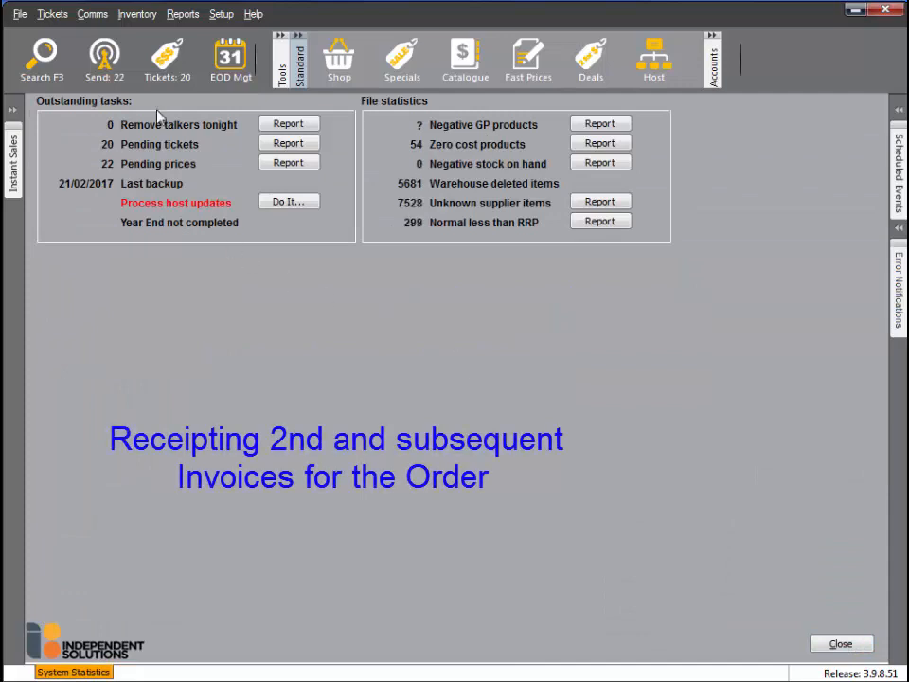
# Open invoice Inv 2 from WAREHOUSE HOSTED in goods received and check its product line and totals.
pyautogui.click(132, 14)
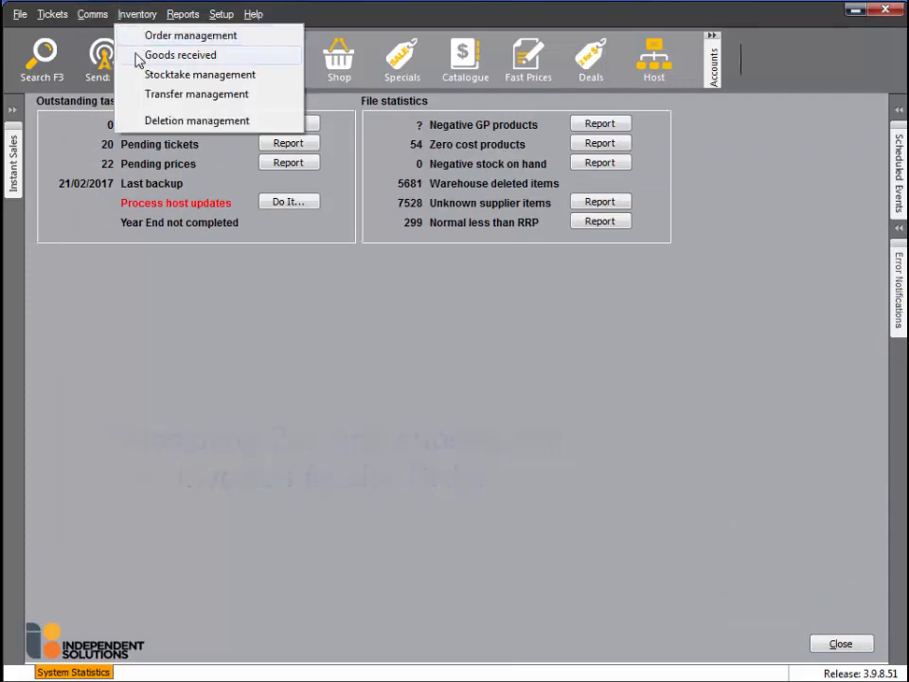
pyautogui.click(140, 57)
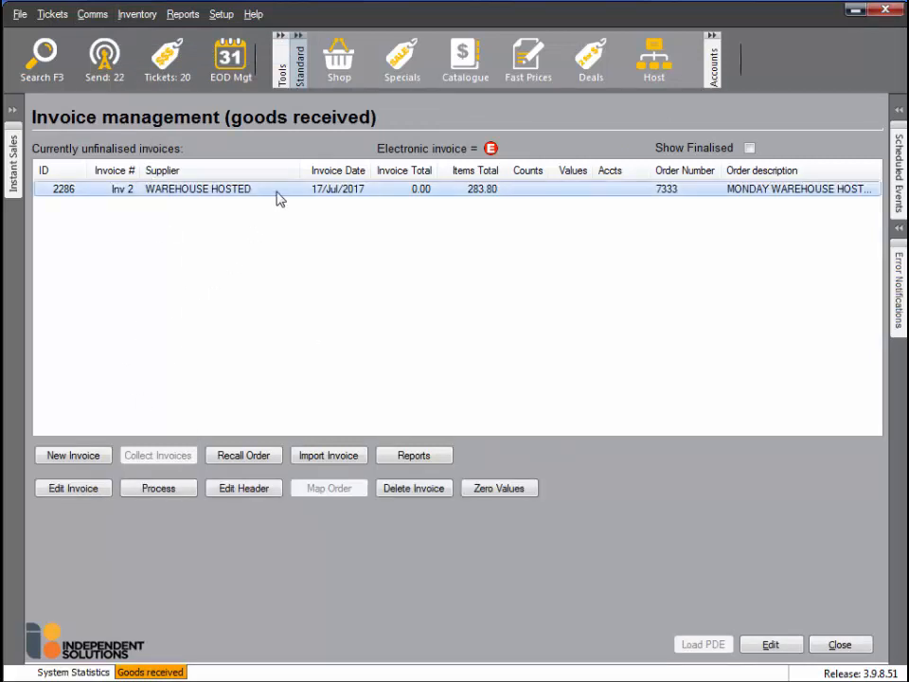
pyautogui.doubleClick(279, 192)
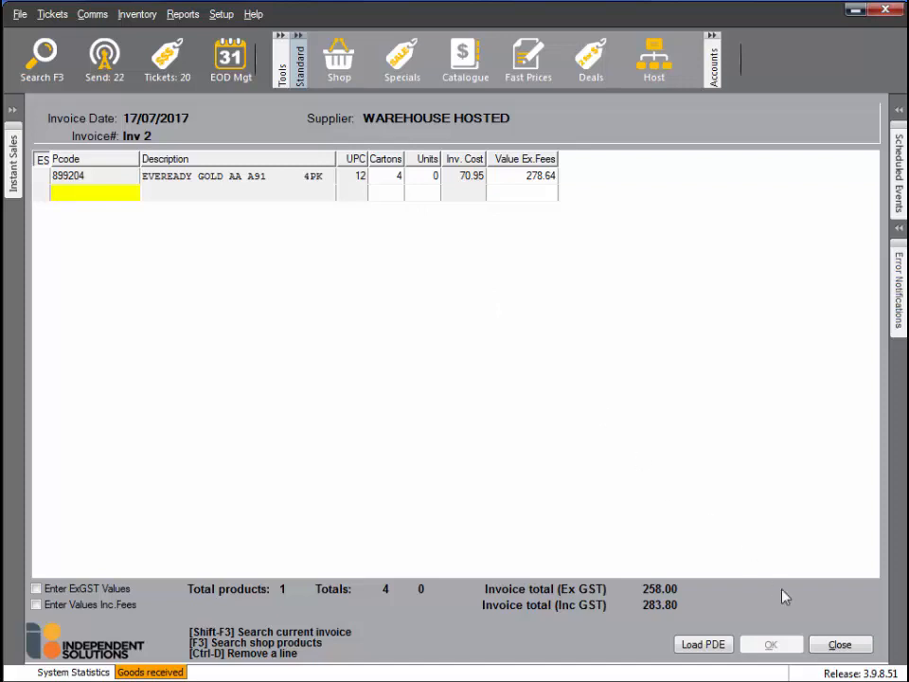
pyautogui.click(831, 646)
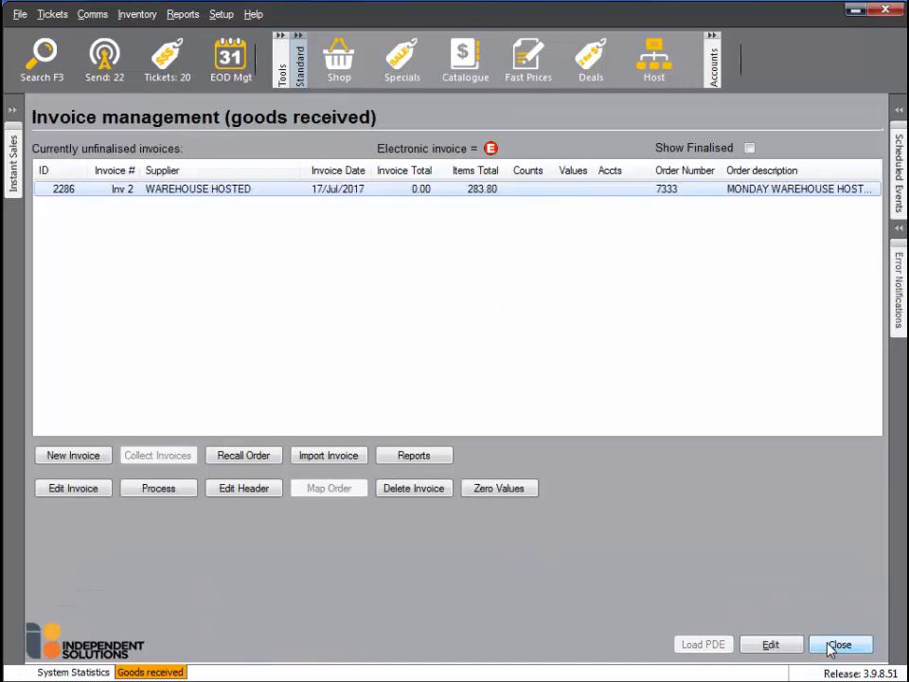
# Run the order variance report for invoice Inv 2 and return to the invoice list.
pyautogui.click(423, 461)
pyautogui.click(422, 463)
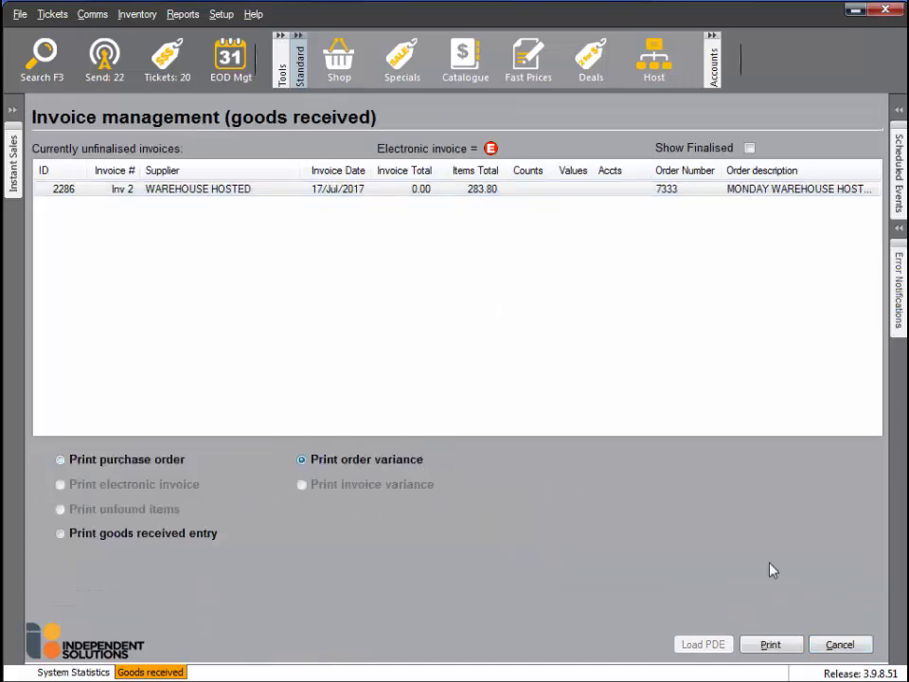
pyautogui.click(793, 641)
pyautogui.click(636, 478)
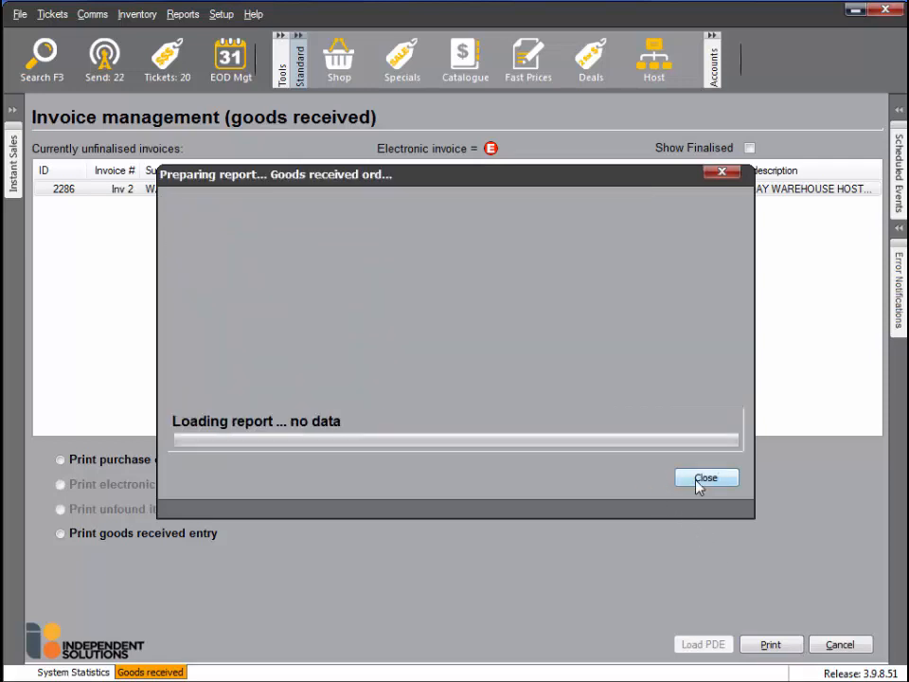
pyautogui.click(698, 480)
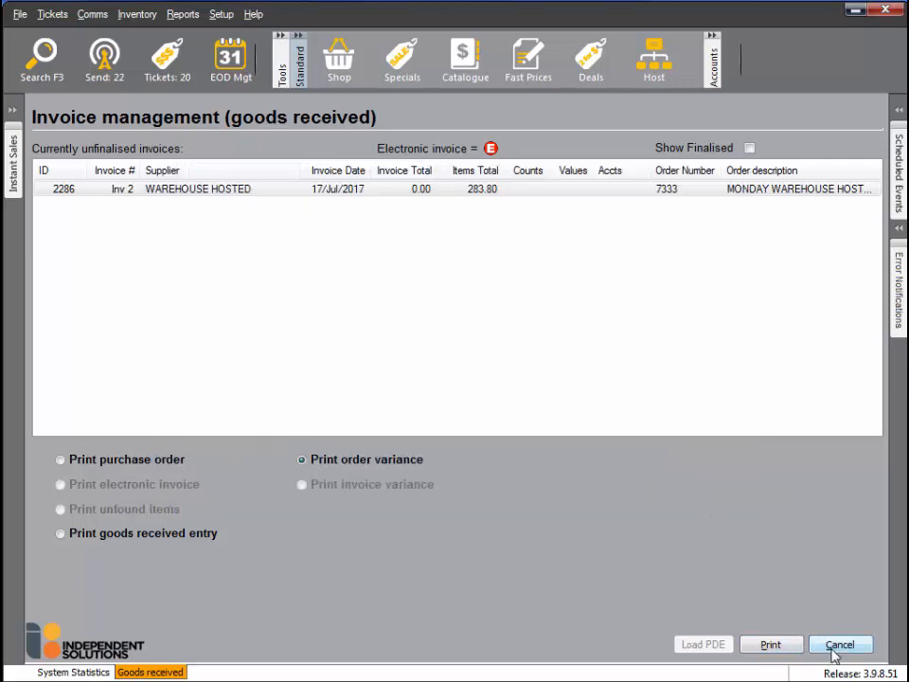
pyautogui.click(837, 648)
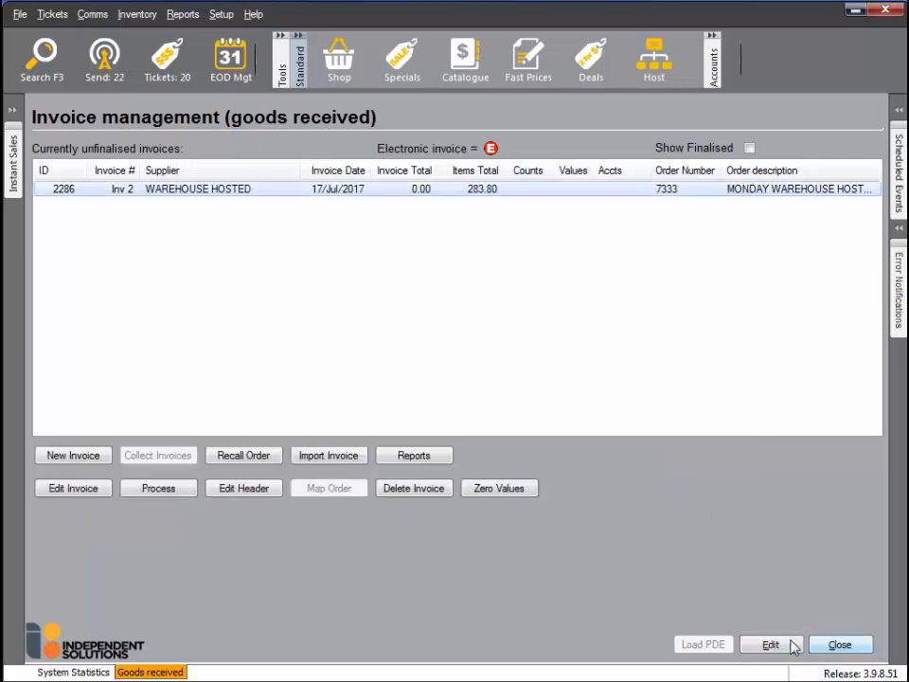
# Process invoice Inv 2 and close goods received.
pyautogui.click(179, 494)
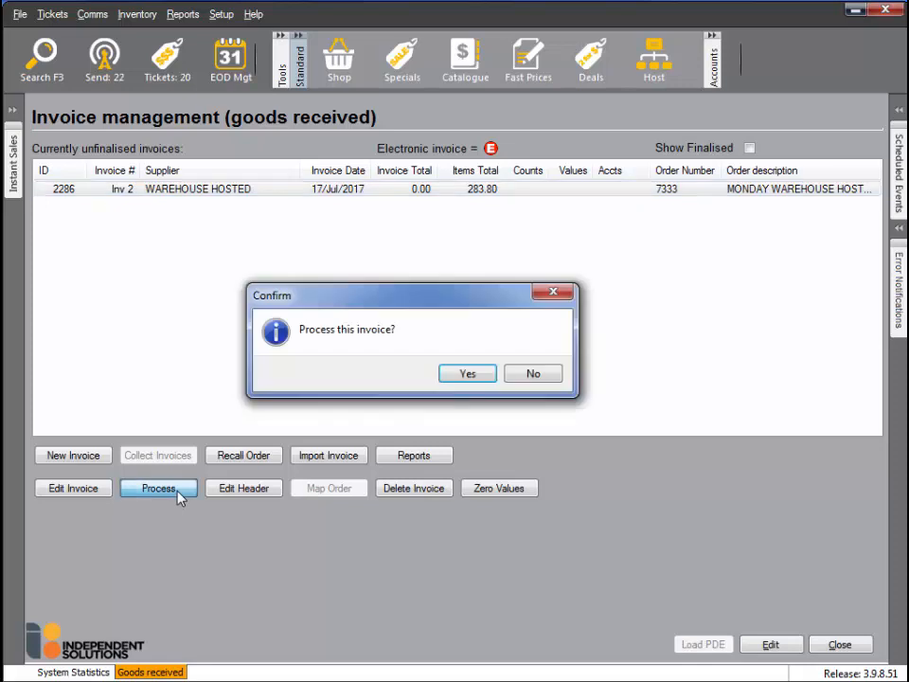
pyautogui.click(456, 379)
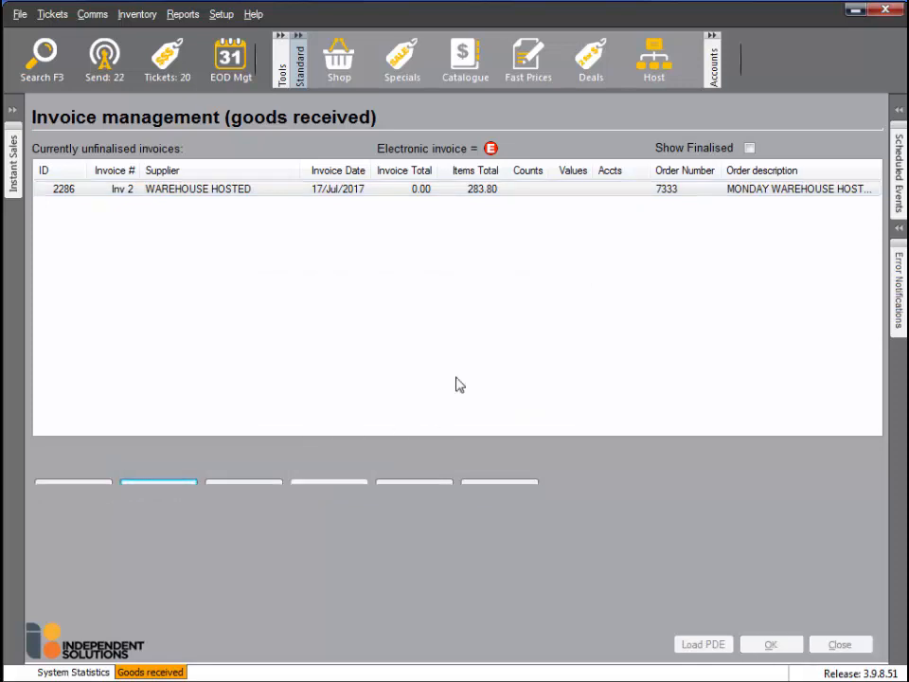
pyautogui.click(638, 484)
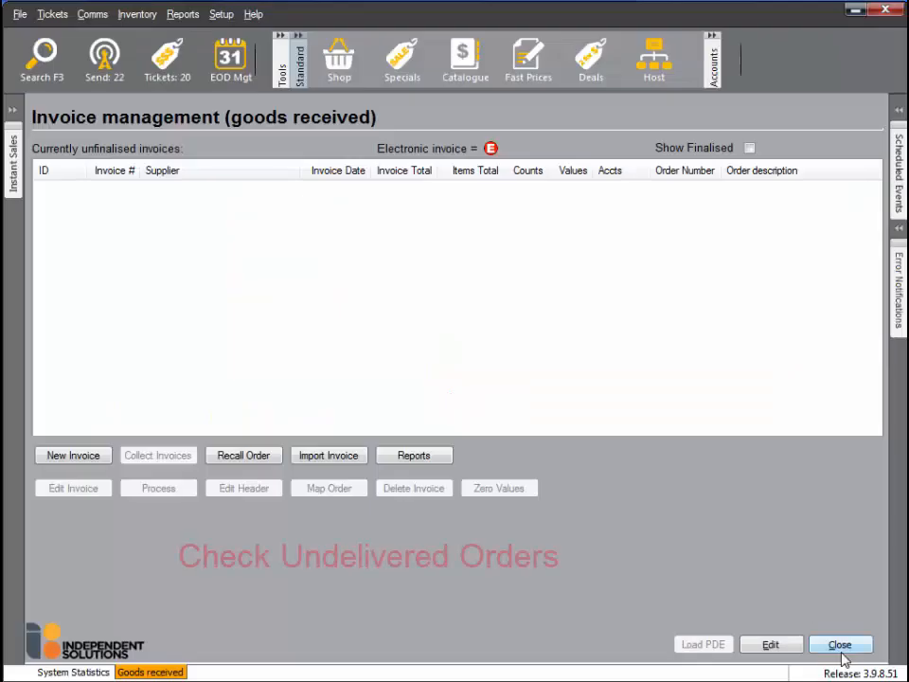
pyautogui.click(841, 643)
# Check the undelivered orders for anything still outstanding from WAREHOUSE HOSTED after both invoices.
pyautogui.click(137, 16)
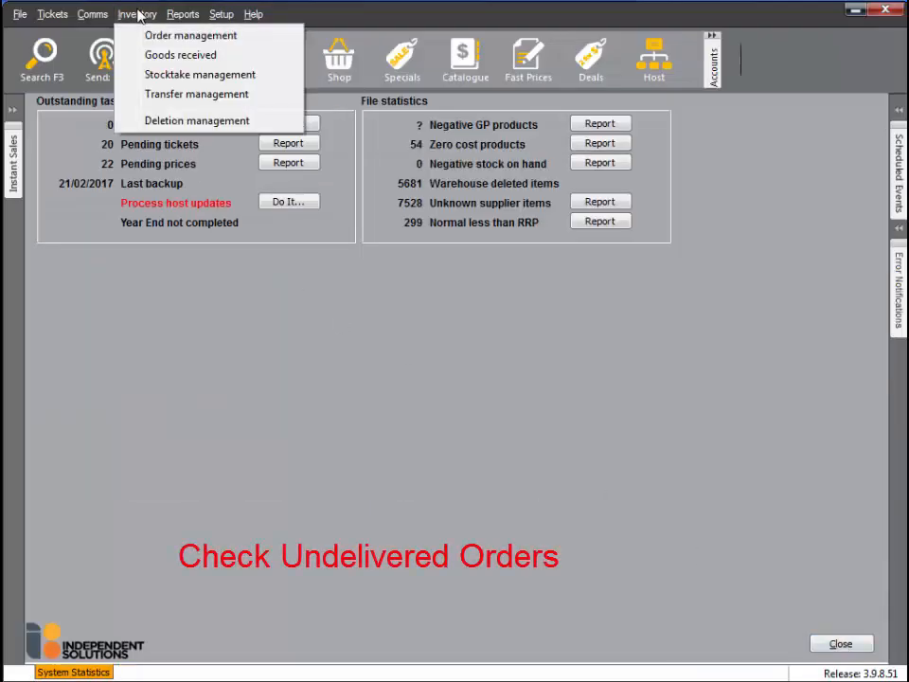
pyautogui.click(132, 38)
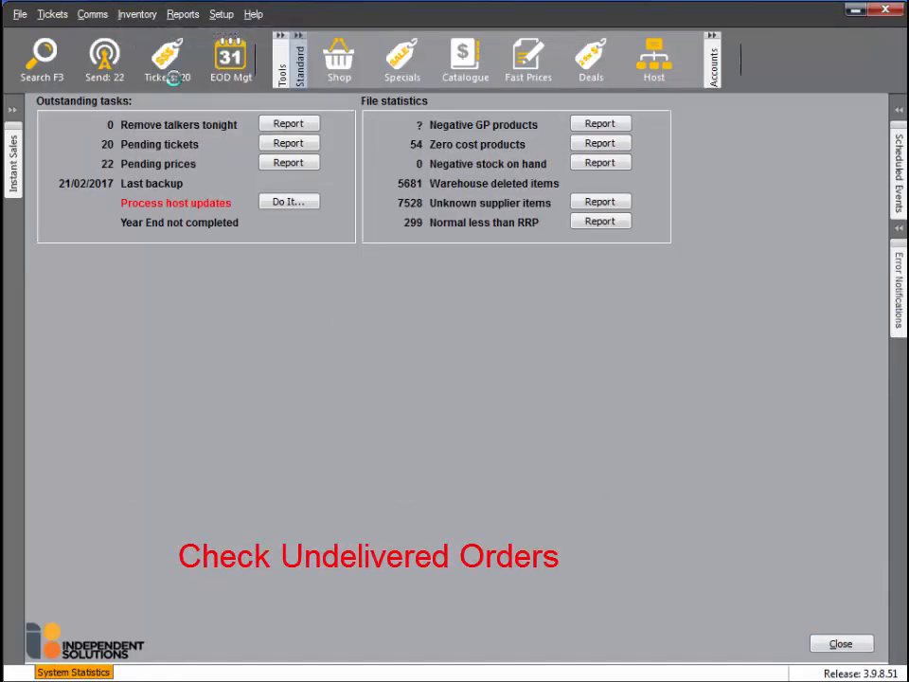
pyautogui.click(541, 296)
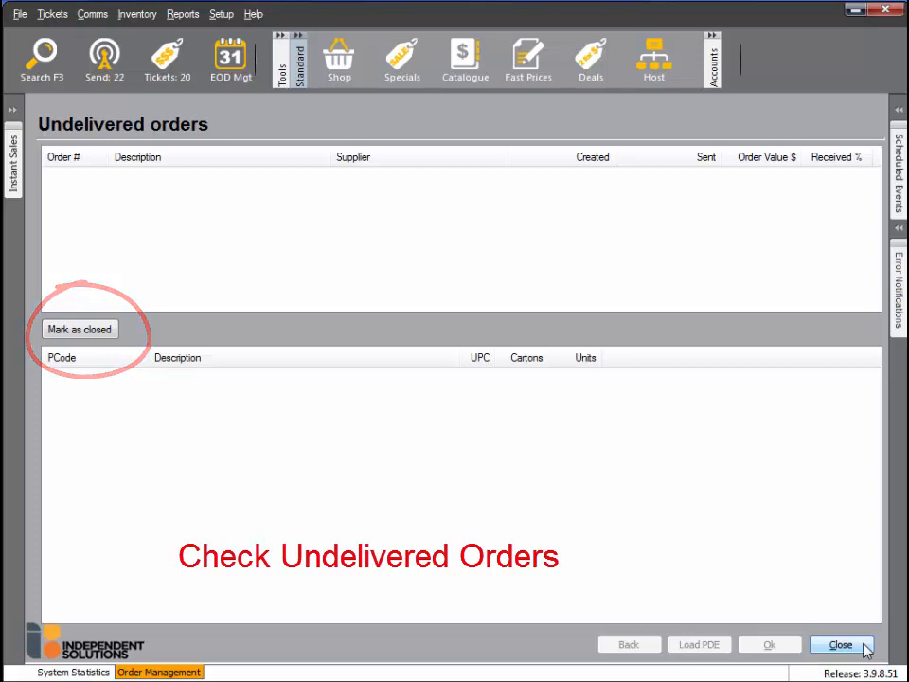
pyautogui.click(863, 645)
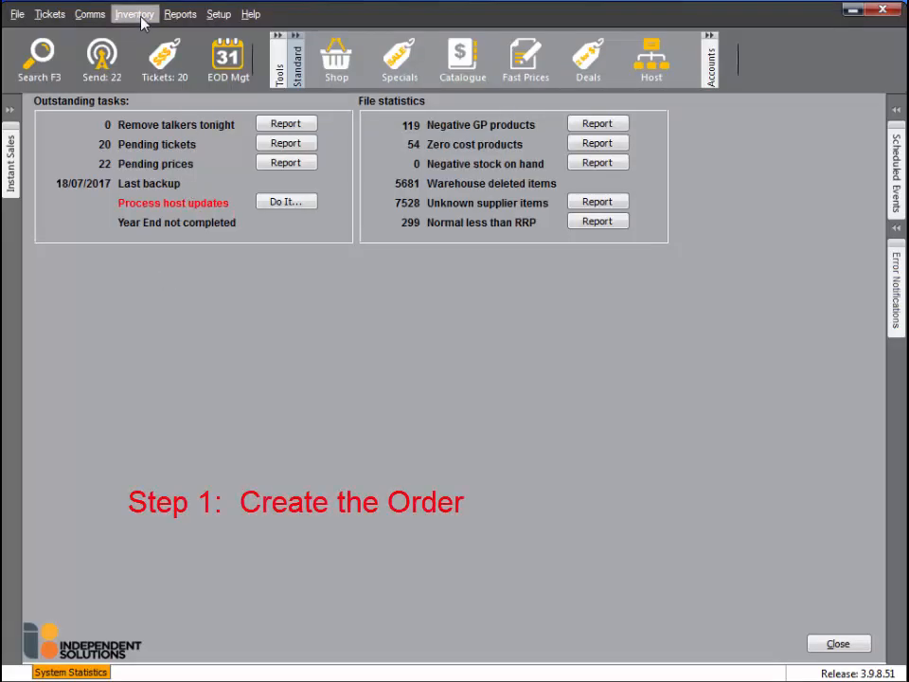
# Create a new PDE order for supplier ASHGROVE MILK, preferred supplier only, in order management.
pyautogui.click(138, 15)
pyautogui.click(133, 38)
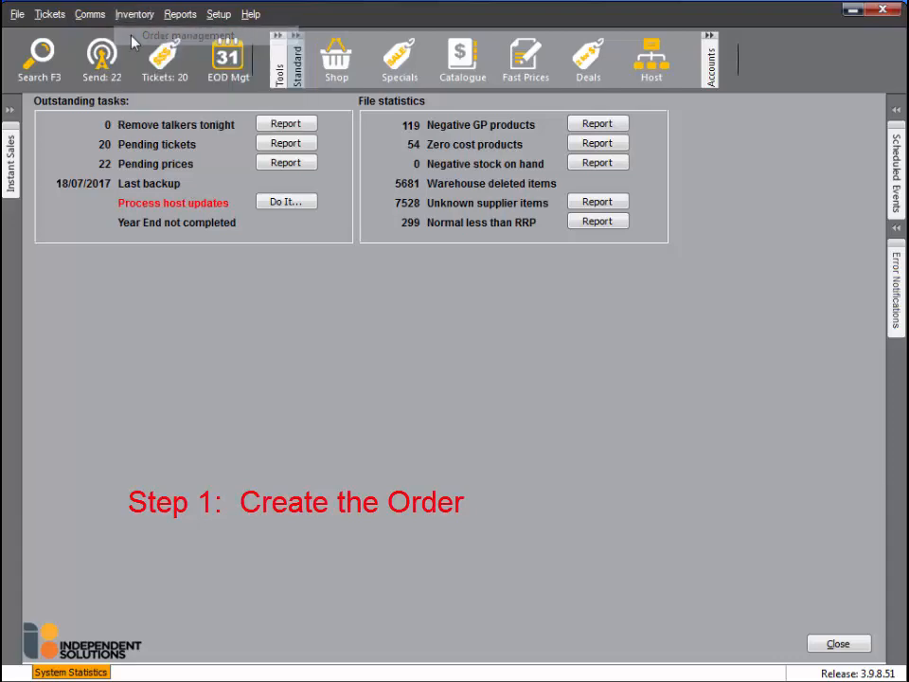
pyautogui.click(63, 287)
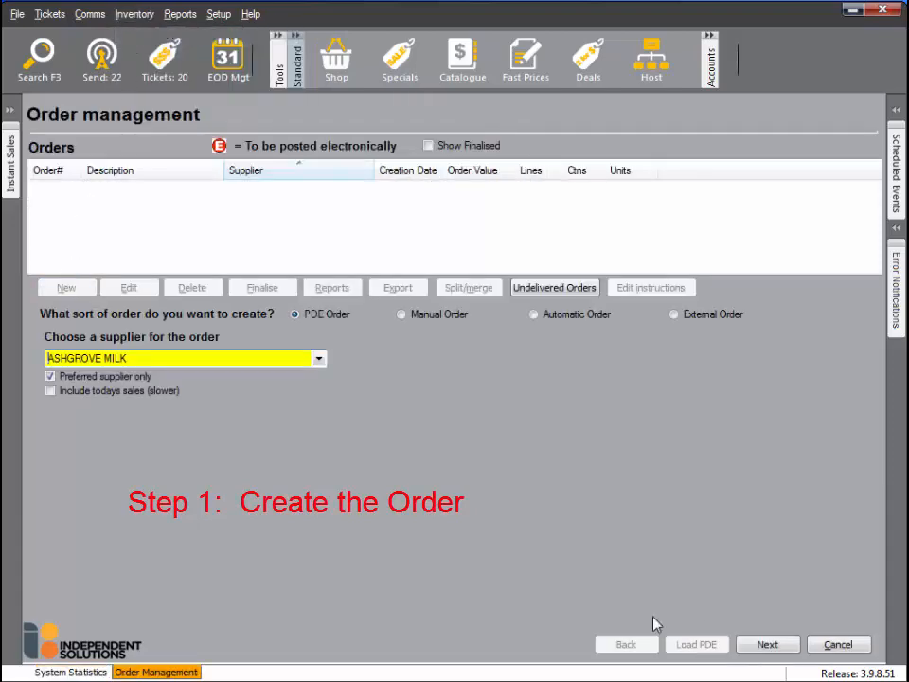
pyautogui.click(765, 644)
pyautogui.click(764, 644)
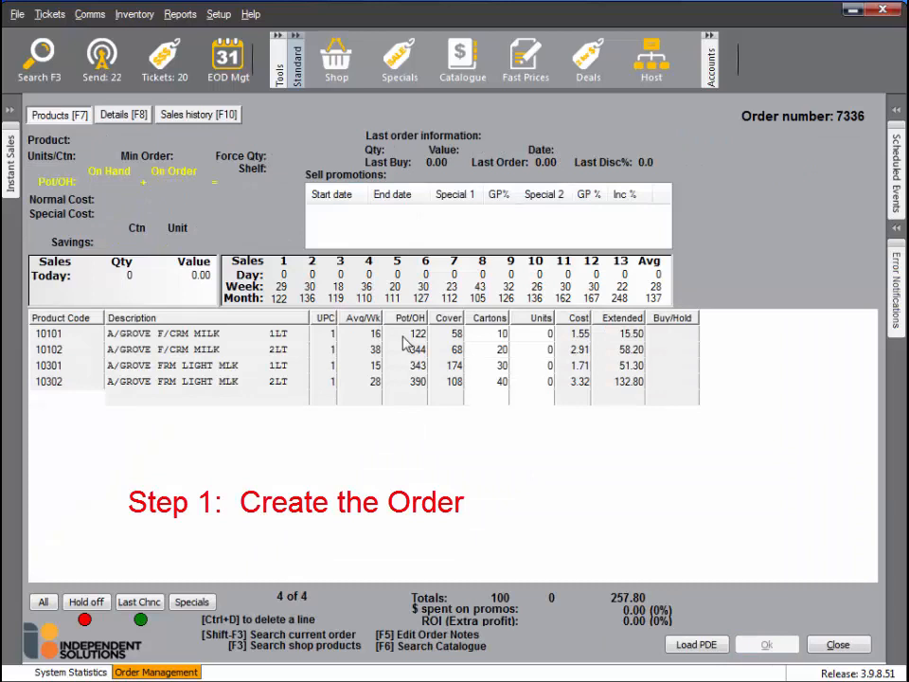
# Close the product entry of the TUESDAY ASHGROVE MILK ORDER and finalise the order.
pyautogui.click(839, 645)
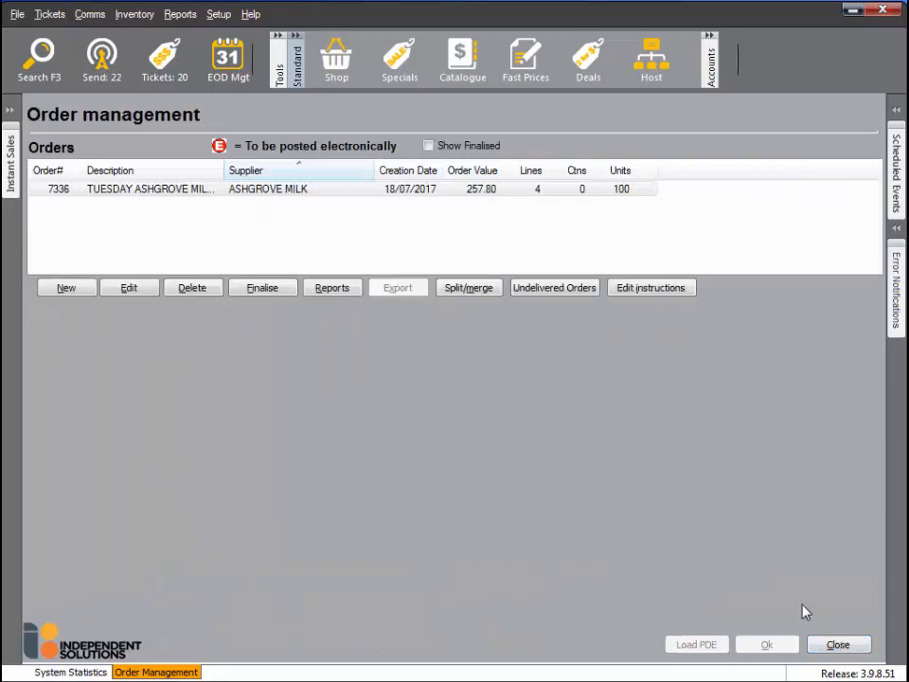
pyautogui.click(265, 288)
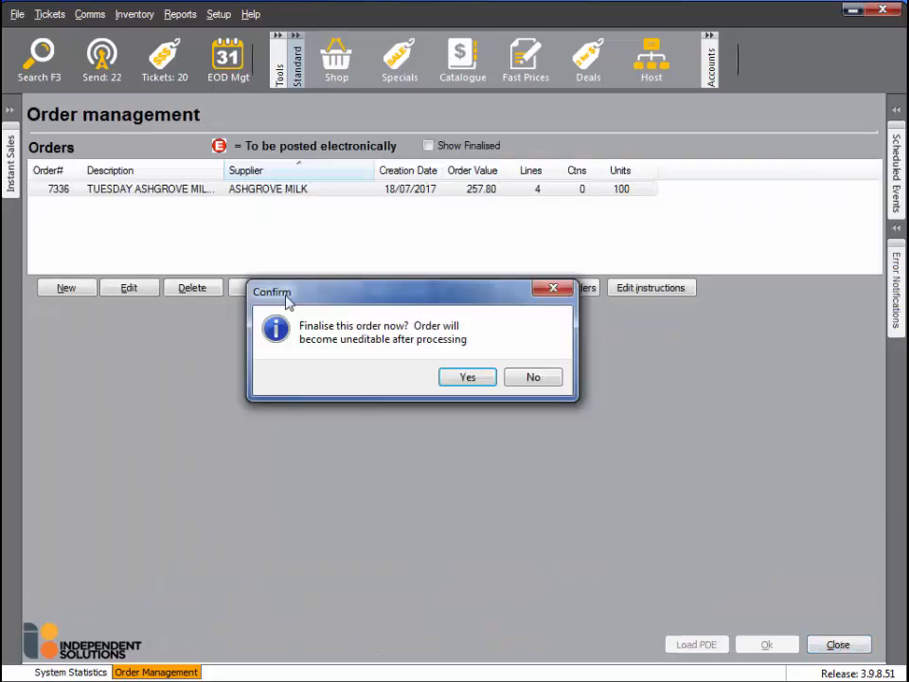
pyautogui.click(486, 376)
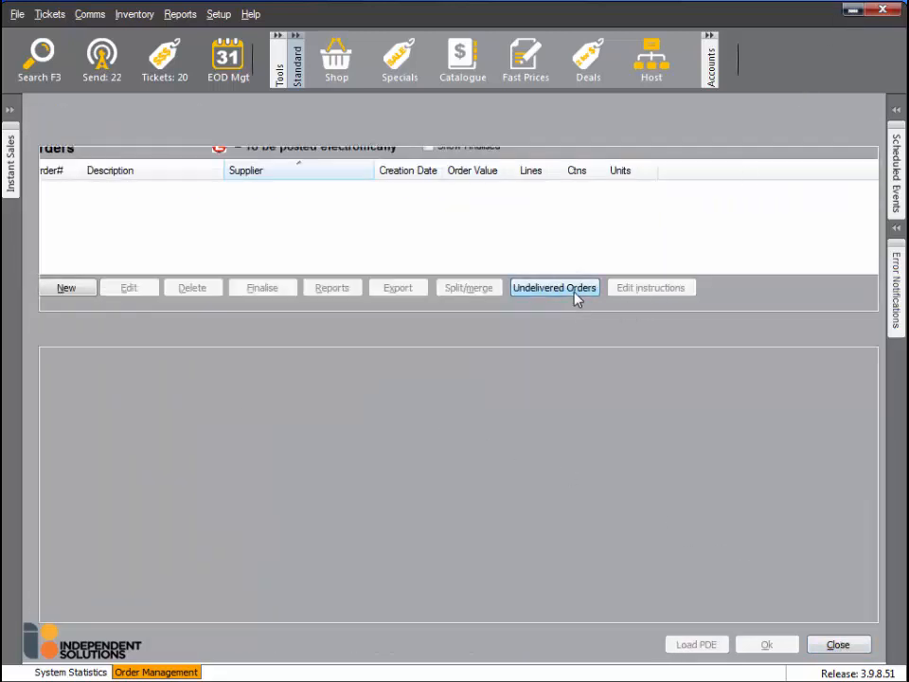
# Review the finalised ASHGROVE MILK order in the undelivered orders, and close order management.
pyautogui.click(574, 292)
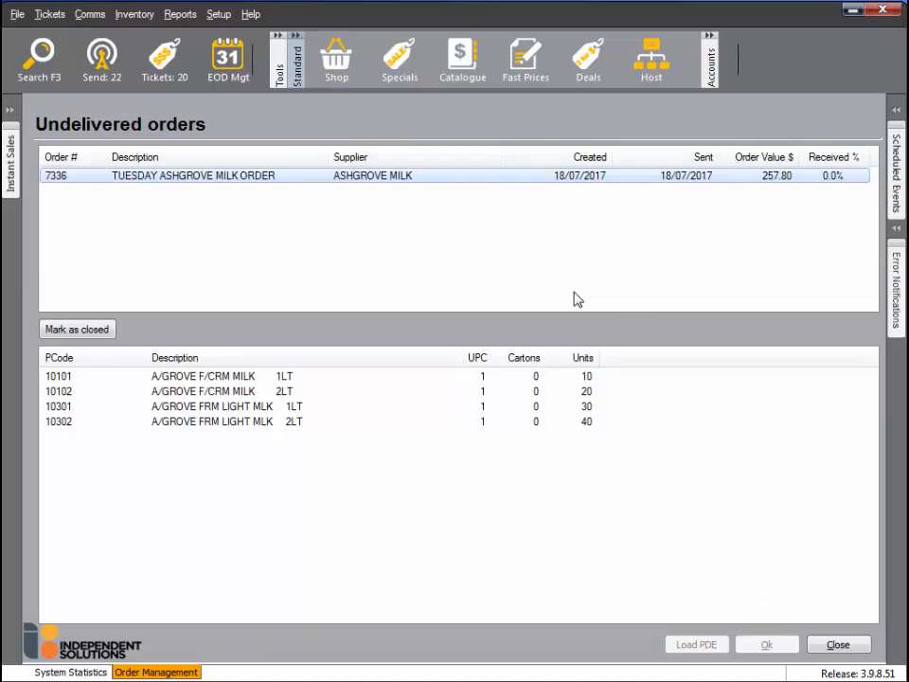
pyautogui.click(837, 645)
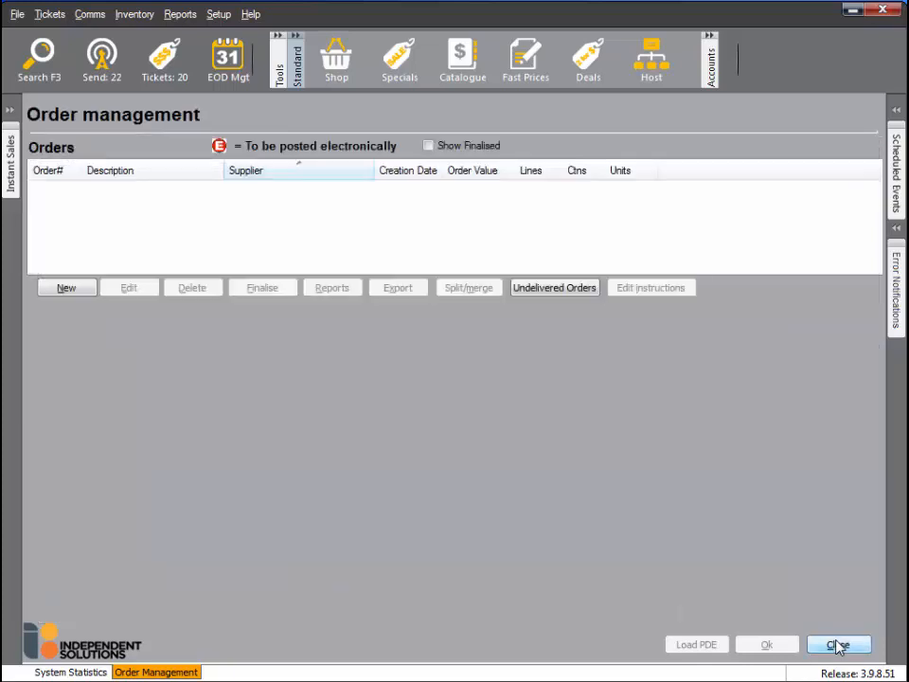
pyautogui.click(837, 645)
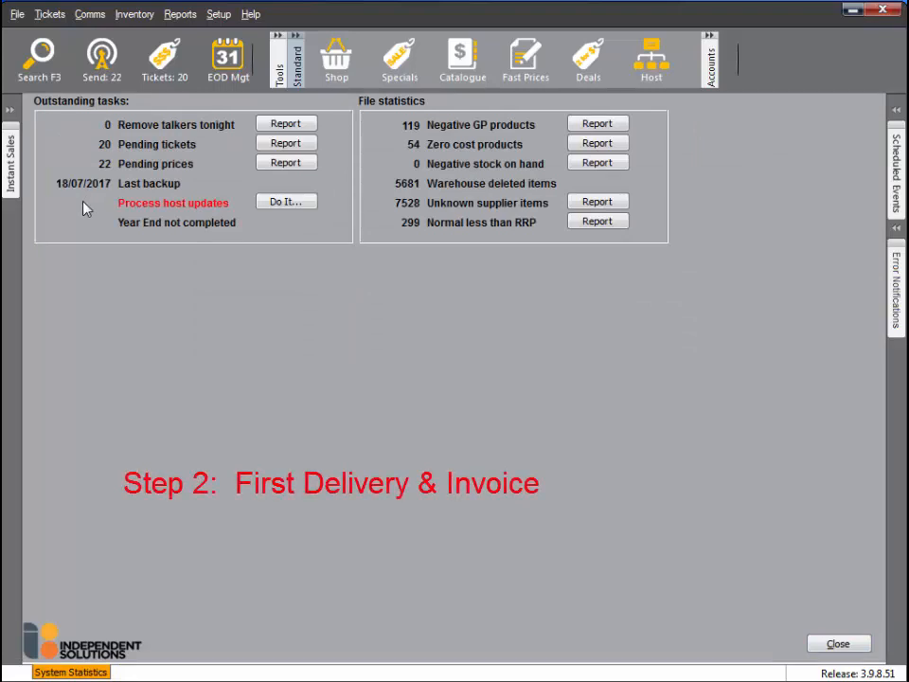
# Create goods received invoice Inv 2 for ASHGROVE MILK, total 200.00, with 10 units of product 10101 and 20 units of 10102.
pyautogui.click(133, 14)
pyautogui.click(138, 54)
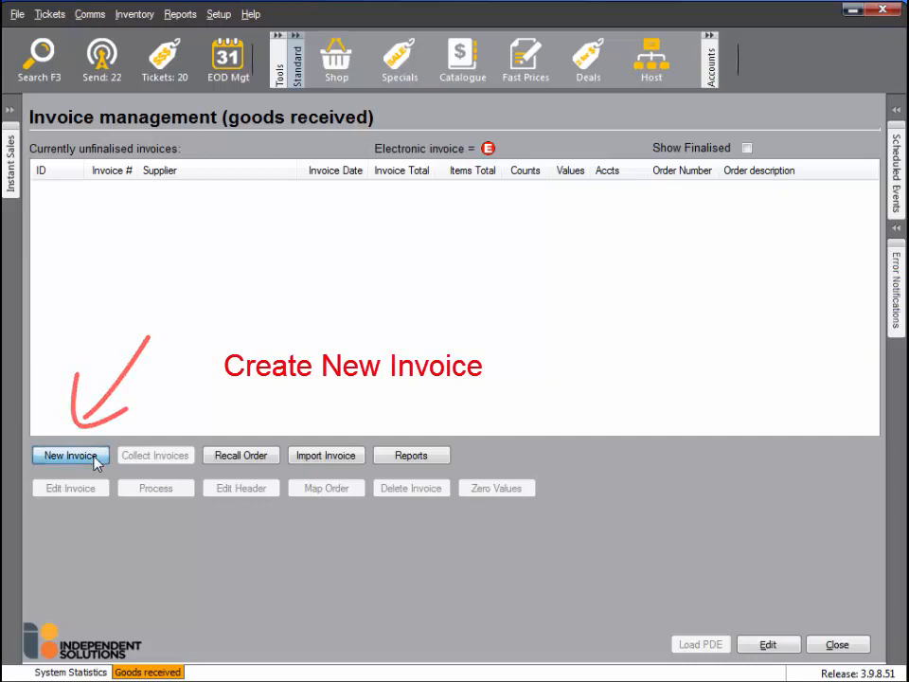
pyautogui.click(93, 456)
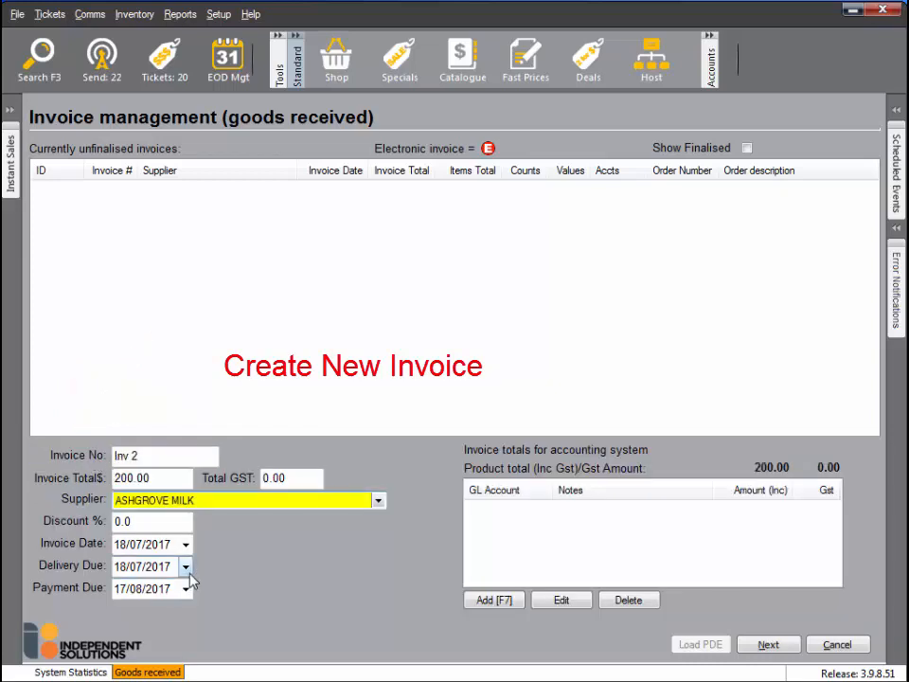
pyautogui.click(767, 645)
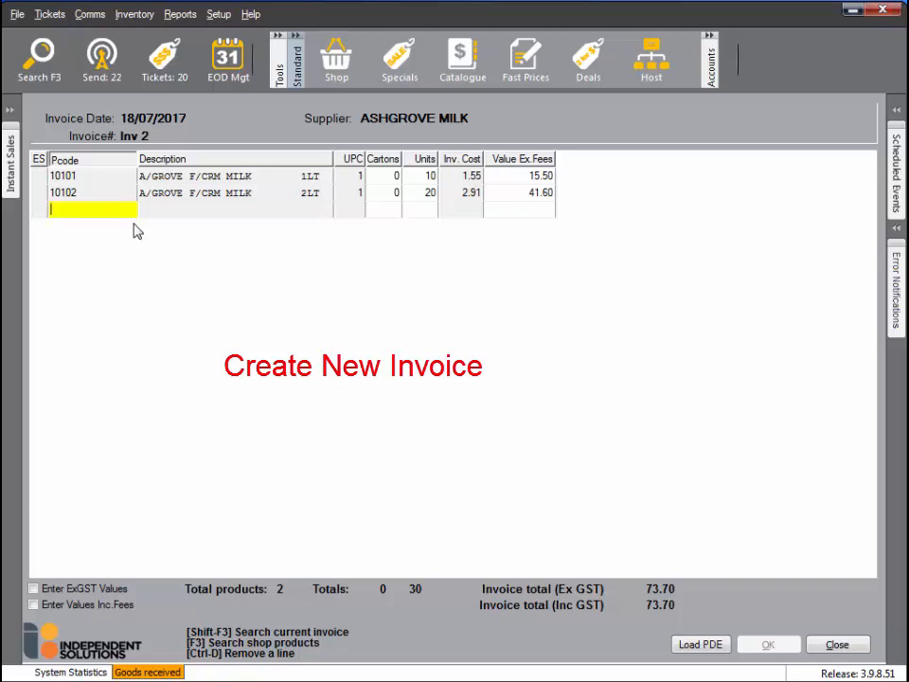
pyautogui.click(837, 644)
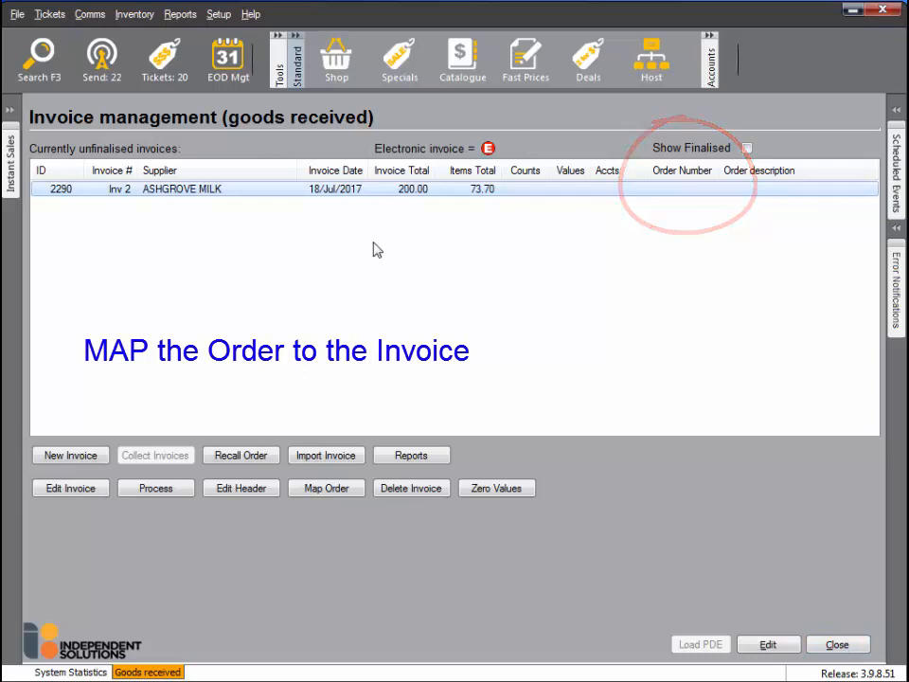
# Map the TUESDAY ASHGROVE MILK ORDER to the first delivery's invoice Inv 2.
pyautogui.click(331, 489)
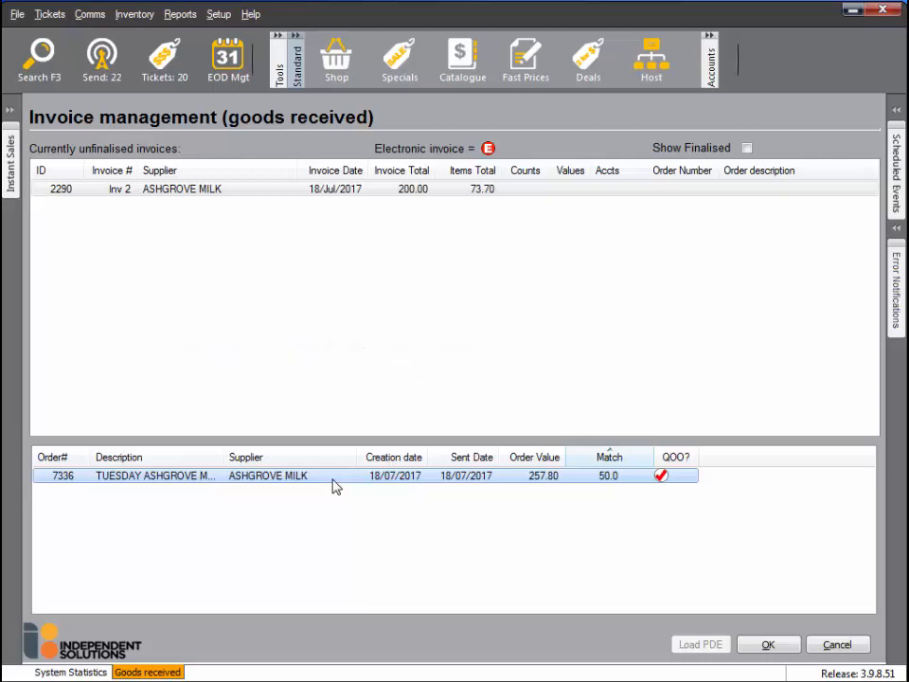
pyautogui.doubleClick(333, 476)
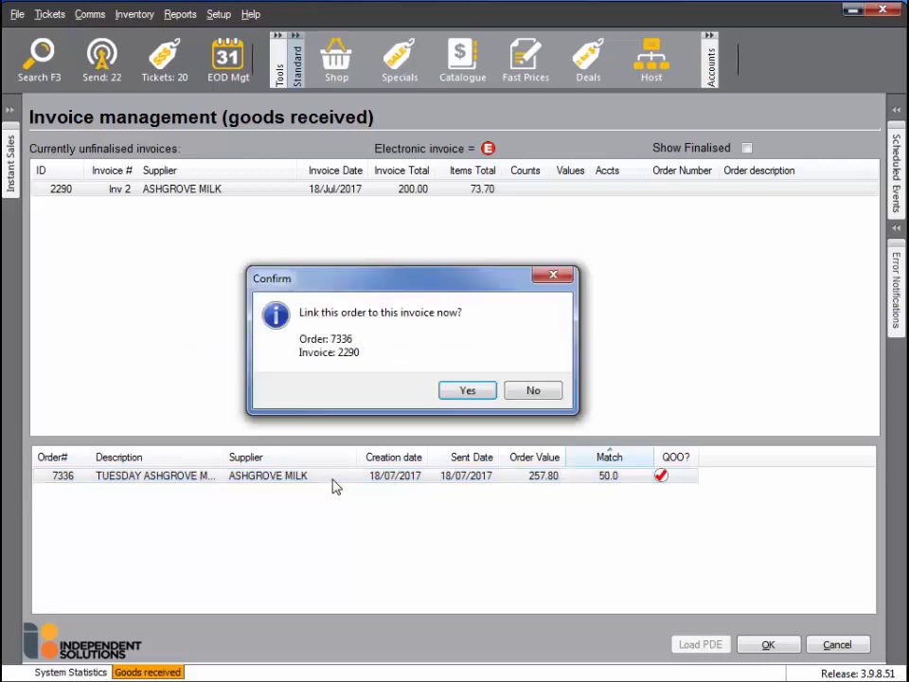
pyautogui.click(467, 391)
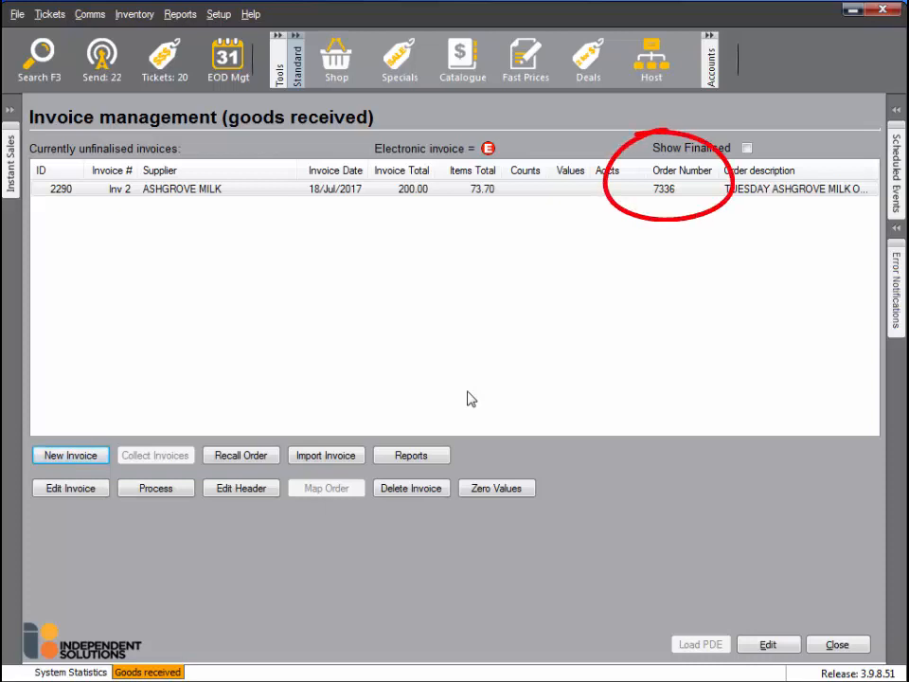
# Run the order variance report for the first ASHGROVE MILK invoice, sorted by entry sequence, and leave the report options.
pyautogui.click(441, 456)
pyautogui.click(412, 461)
pyautogui.click(767, 643)
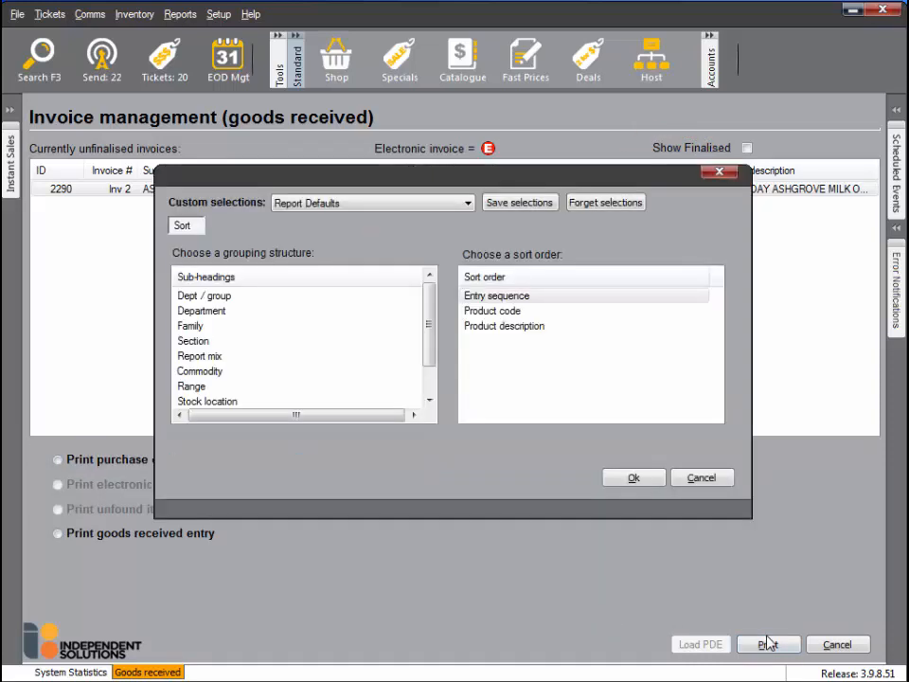
pyautogui.click(638, 480)
pyautogui.click(700, 478)
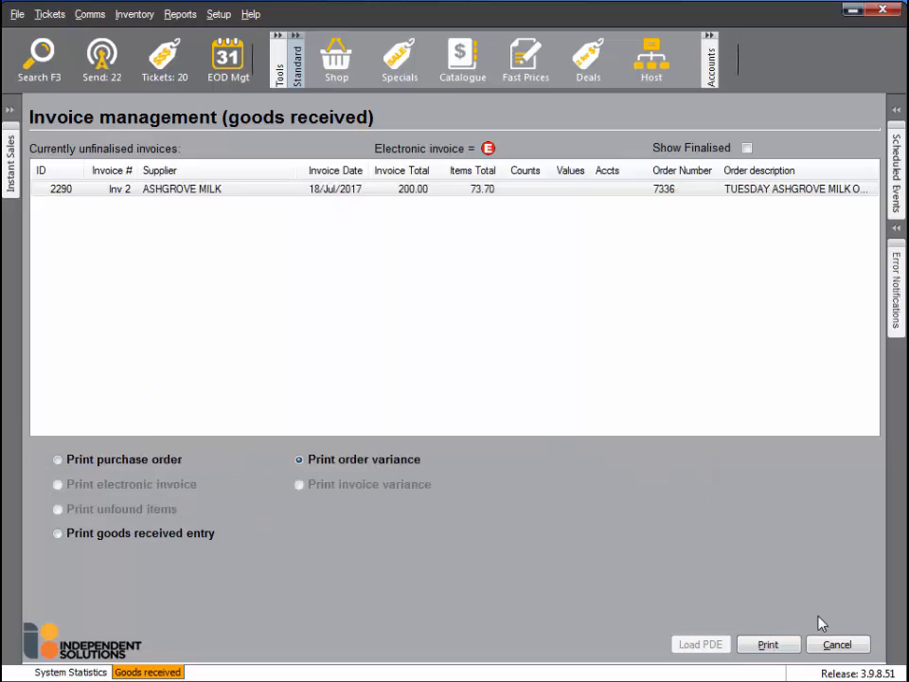
pyautogui.click(836, 643)
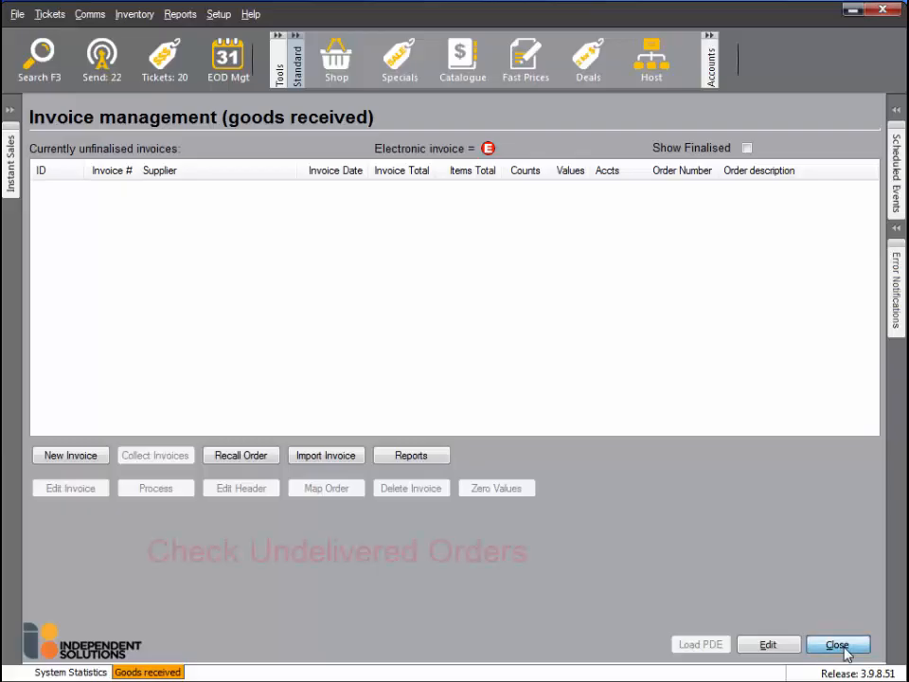
# Close goods received and check the undelivered orders for what remains of the ASHGROVE MILK order after the first delivery.
pyautogui.click(837, 645)
pyautogui.click(132, 14)
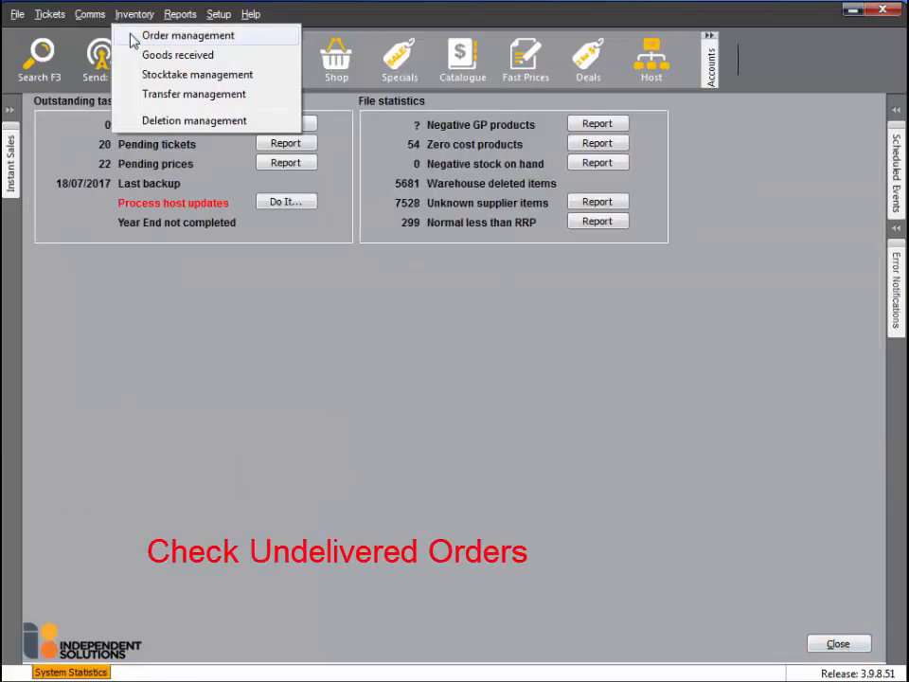
pyautogui.click(134, 36)
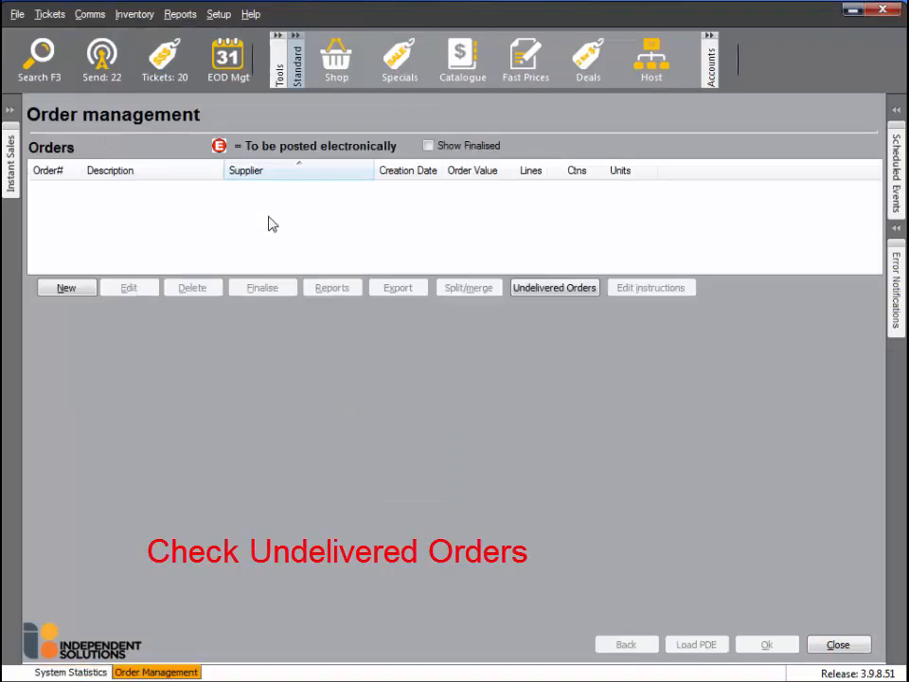
pyautogui.click(560, 290)
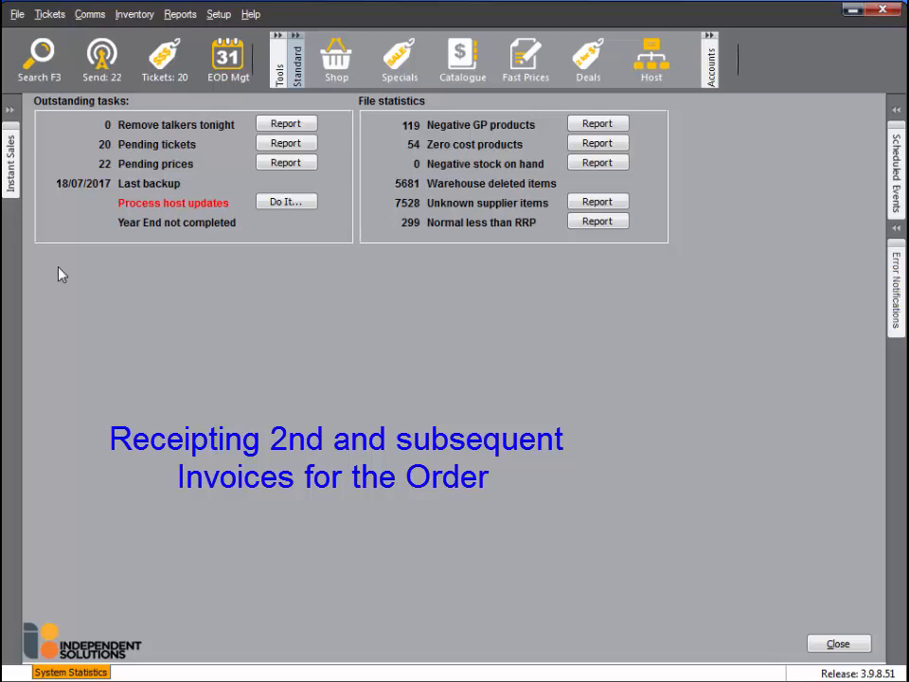
# Create a second ASHGROVE MILK invoice, Inv 2, total 200.00, with 30 units of product 10301 and 40 units of 10302.
pyautogui.click(120, 15)
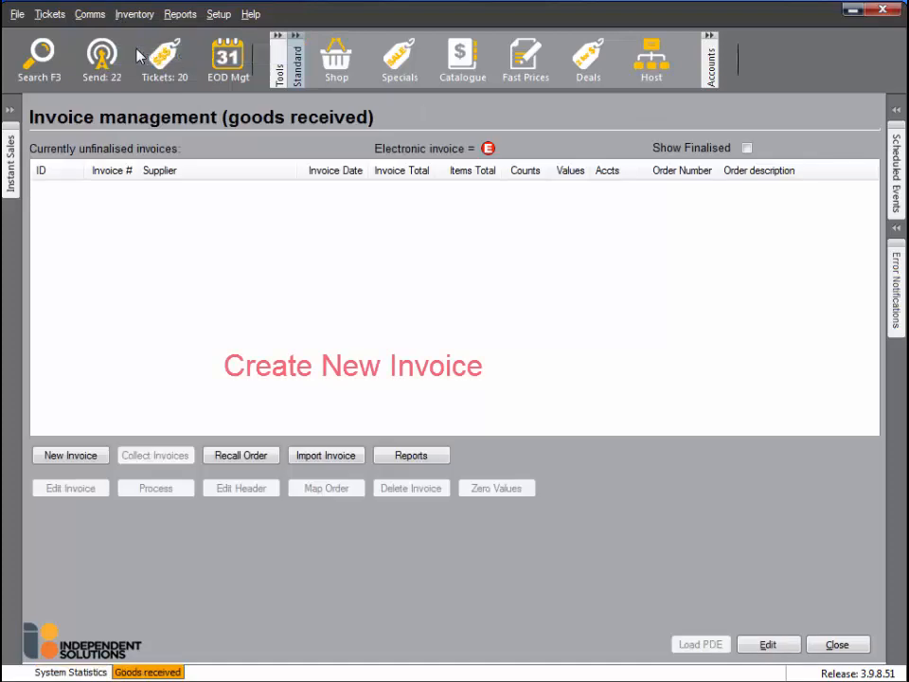
pyautogui.click(103, 457)
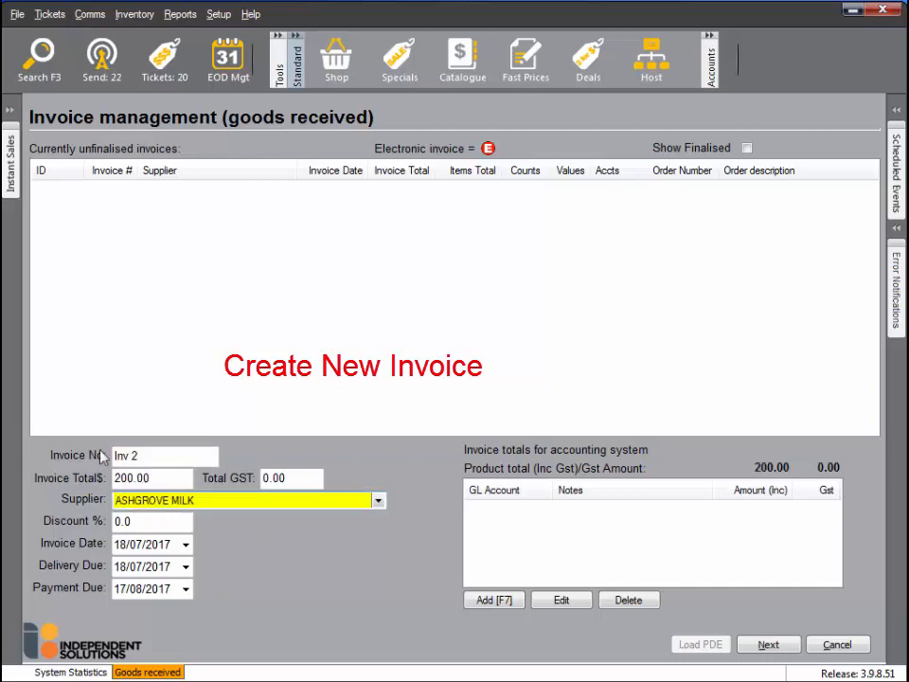
pyautogui.click(775, 642)
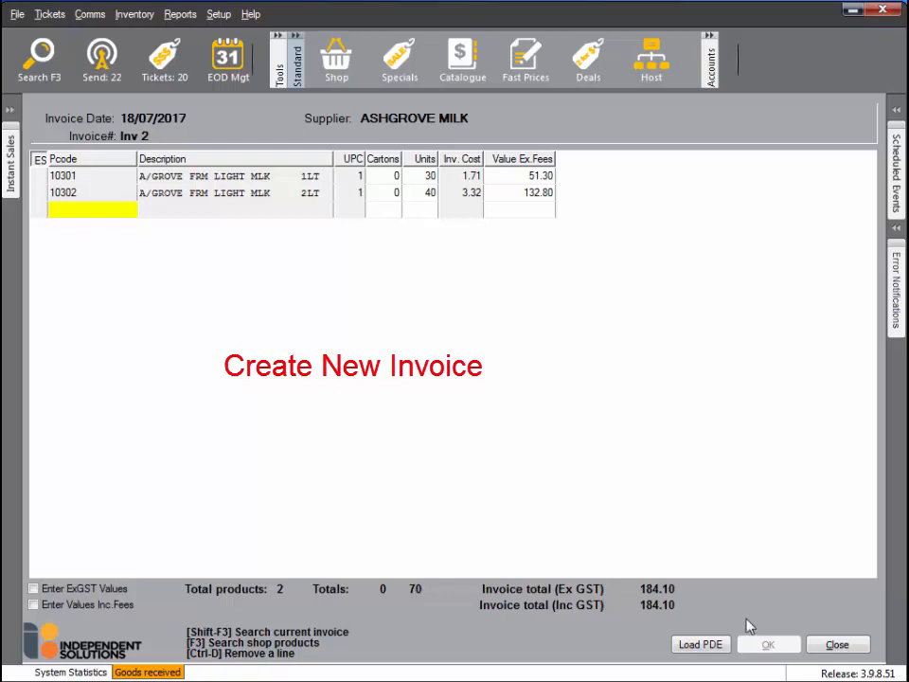
pyautogui.click(834, 647)
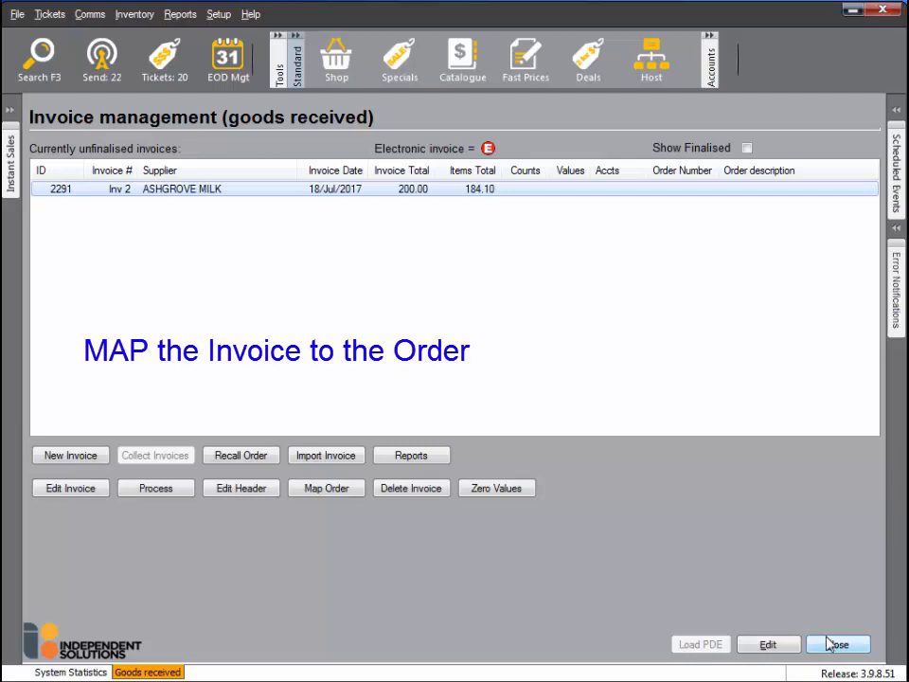
# Map the second delivery's ASHGROVE MILK invoice to the TUESDAY ASHGROVE MILK ORDER.
pyautogui.click(301, 488)
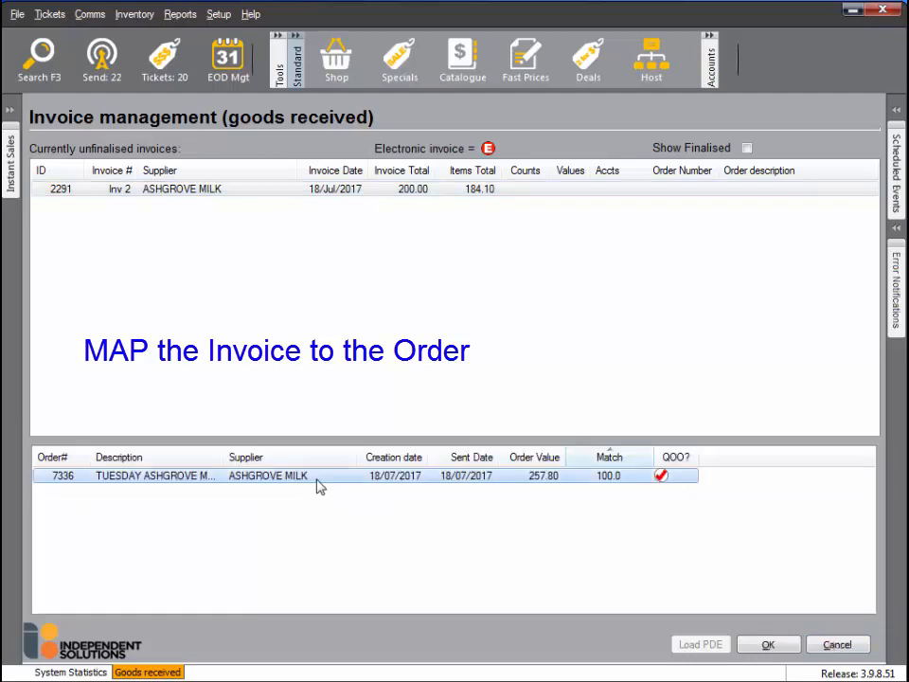
pyautogui.doubleClick(319, 485)
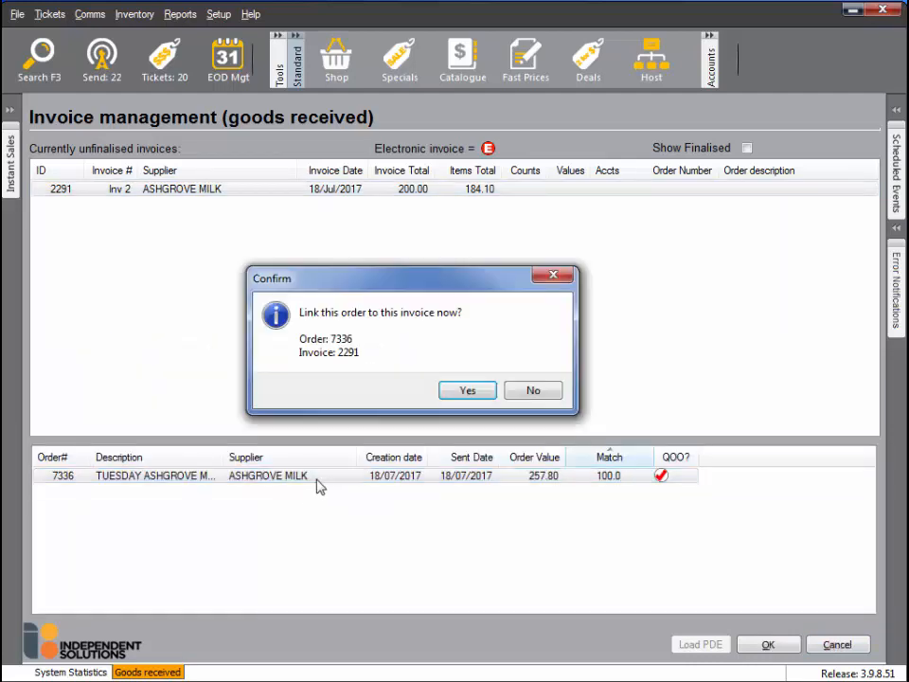
pyautogui.click(451, 395)
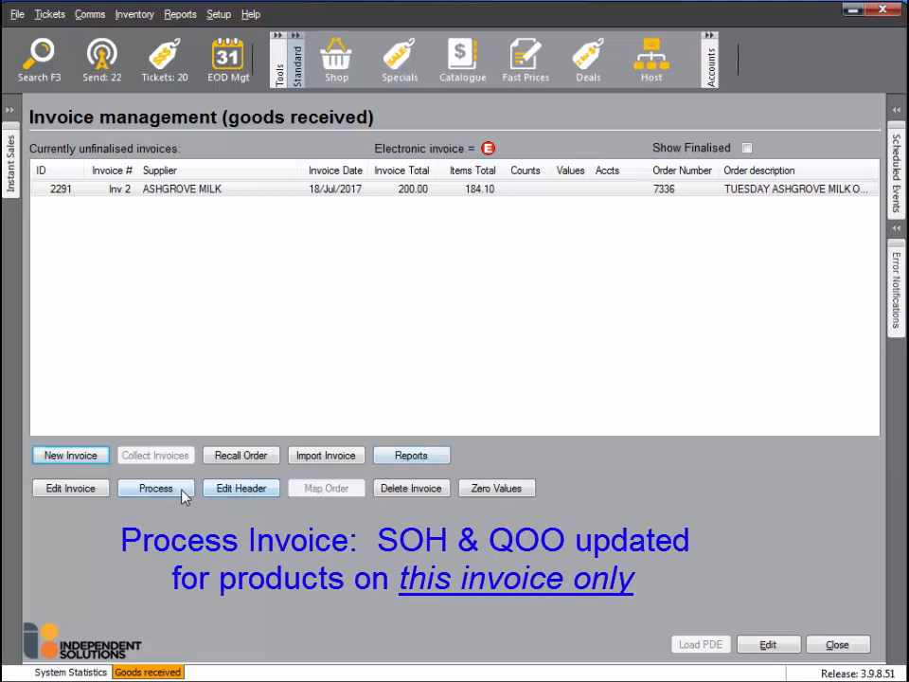
# Process the second ASHGROVE MILK invoice, run its goods received entry report, and close goods received.
pyautogui.click(156, 489)
pyautogui.click(456, 378)
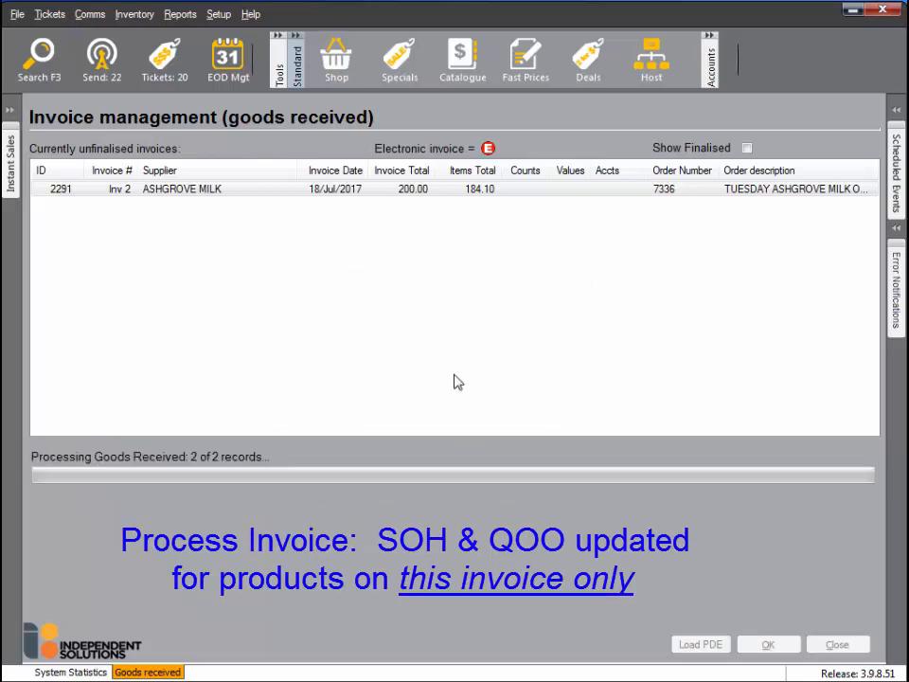
pyautogui.click(633, 480)
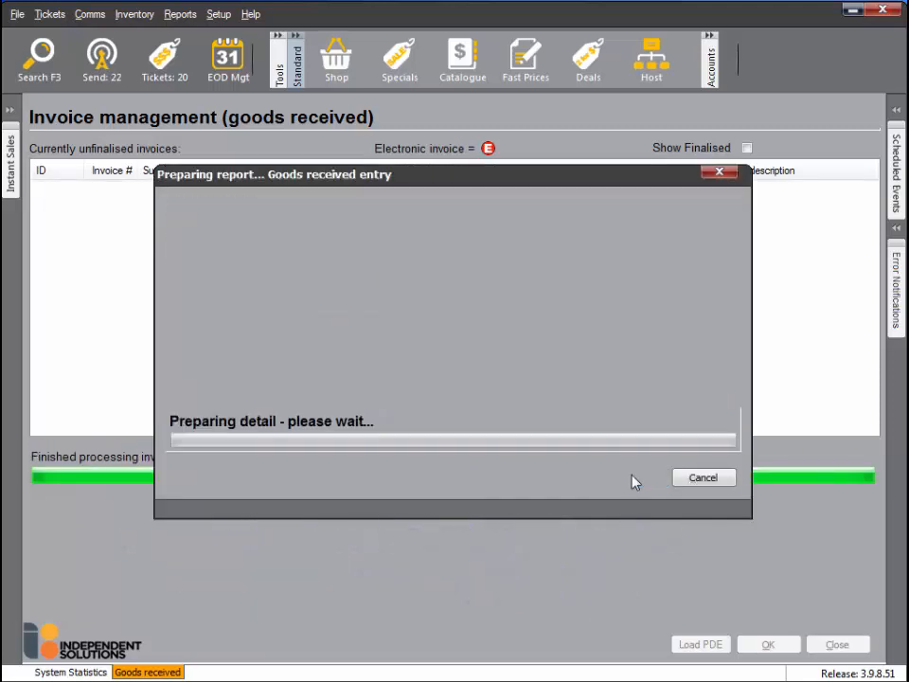
pyautogui.click(881, 10)
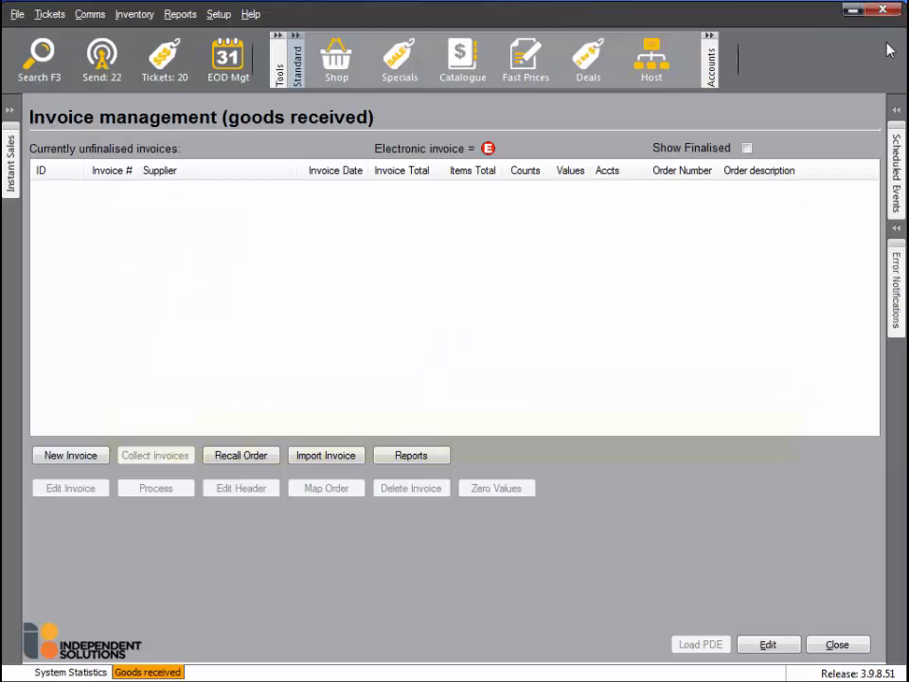
pyautogui.click(837, 645)
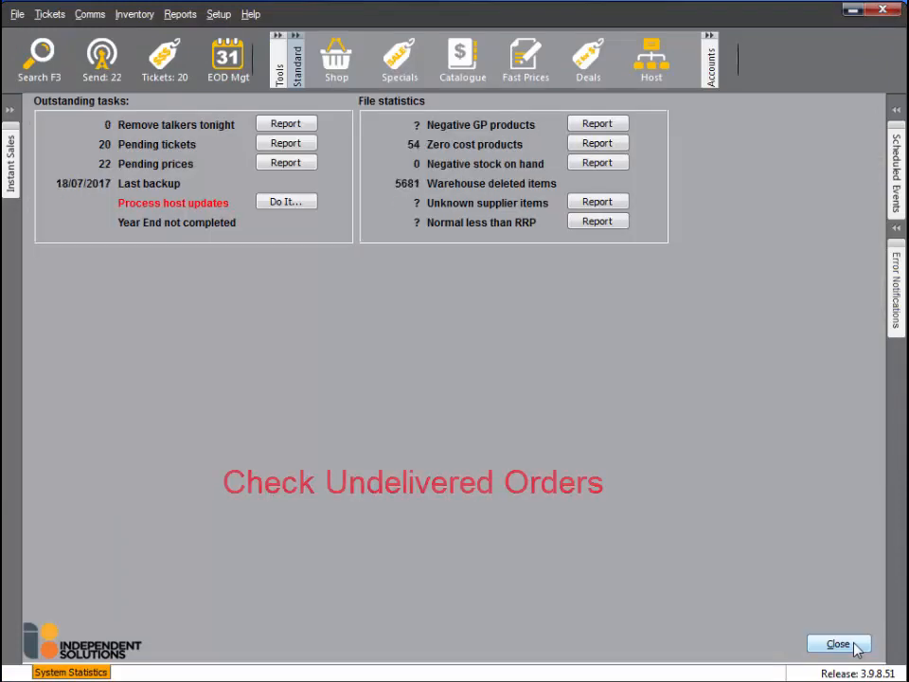
# Check the undelivered orders for anything still outstanding from ASHGROVE MILK after the second delivery.
pyautogui.click(118, 14)
pyautogui.click(140, 36)
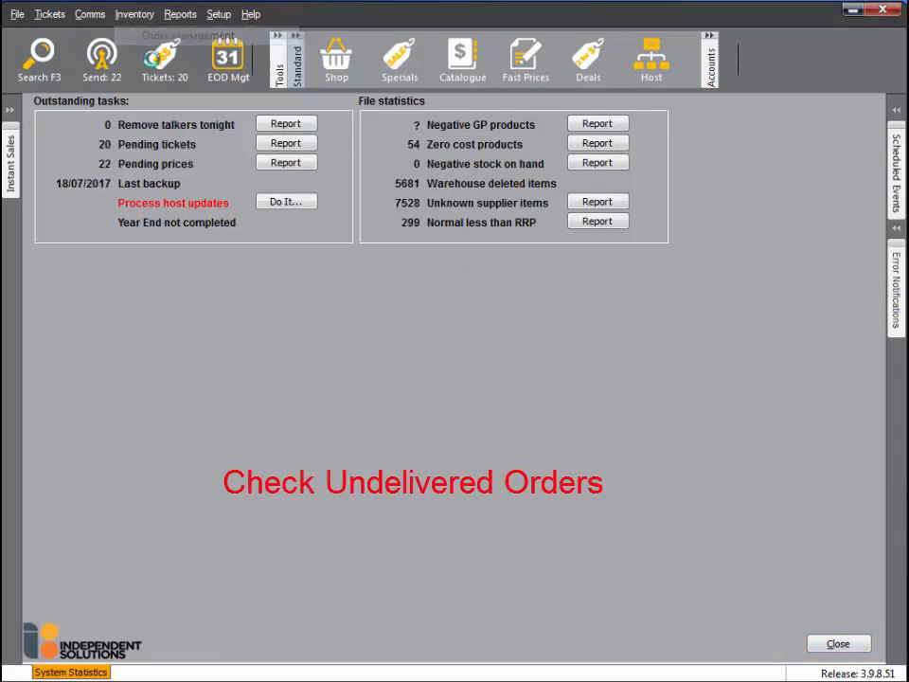
pyautogui.click(555, 287)
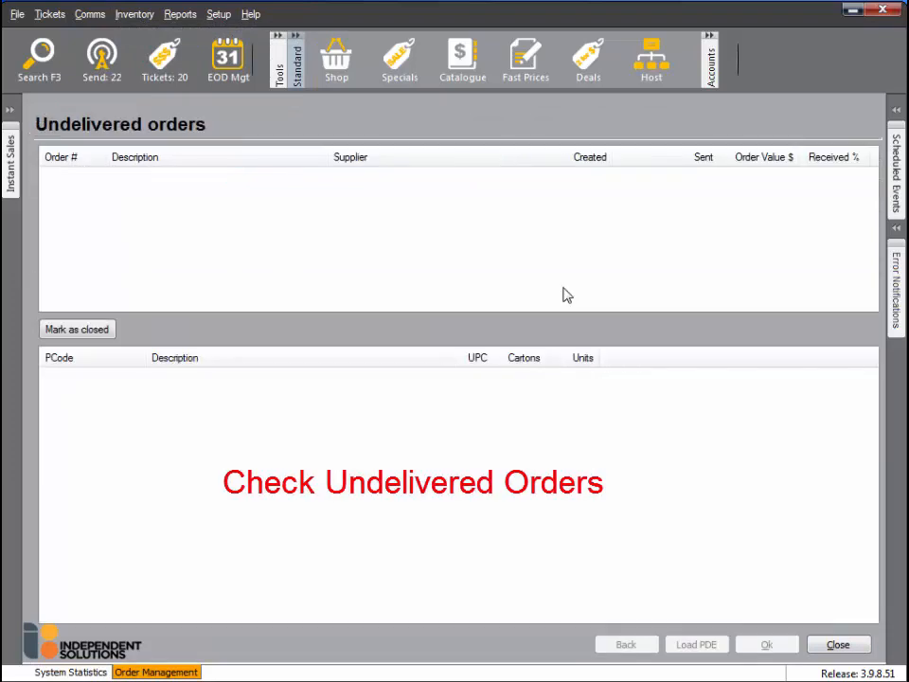